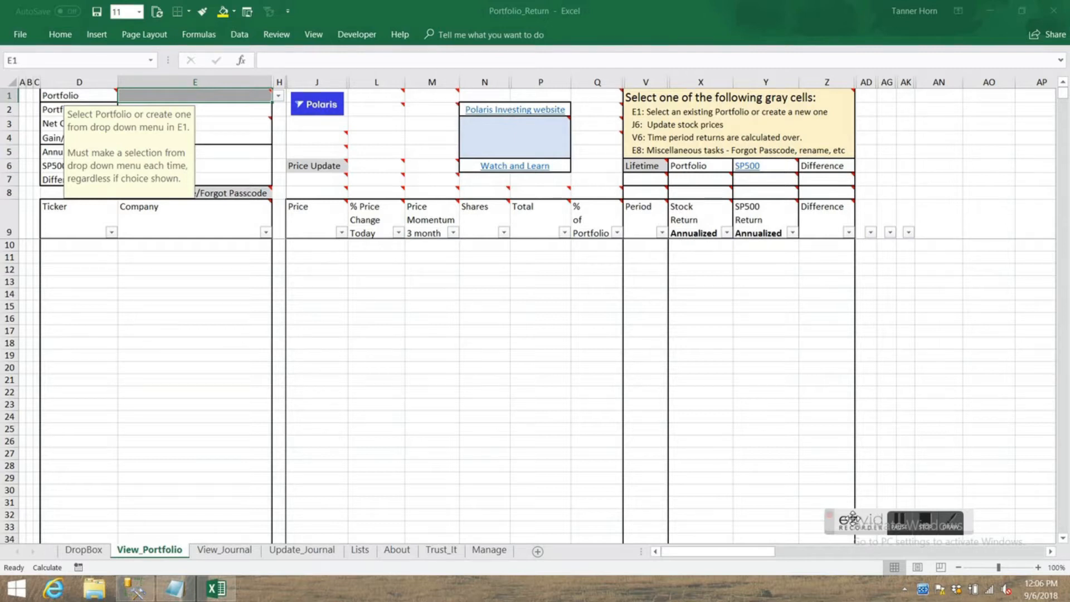
Review the Trust_It notes and the DropBox worksheet's instructions, ending on the View_Portfolio worksheet
click(442, 551)
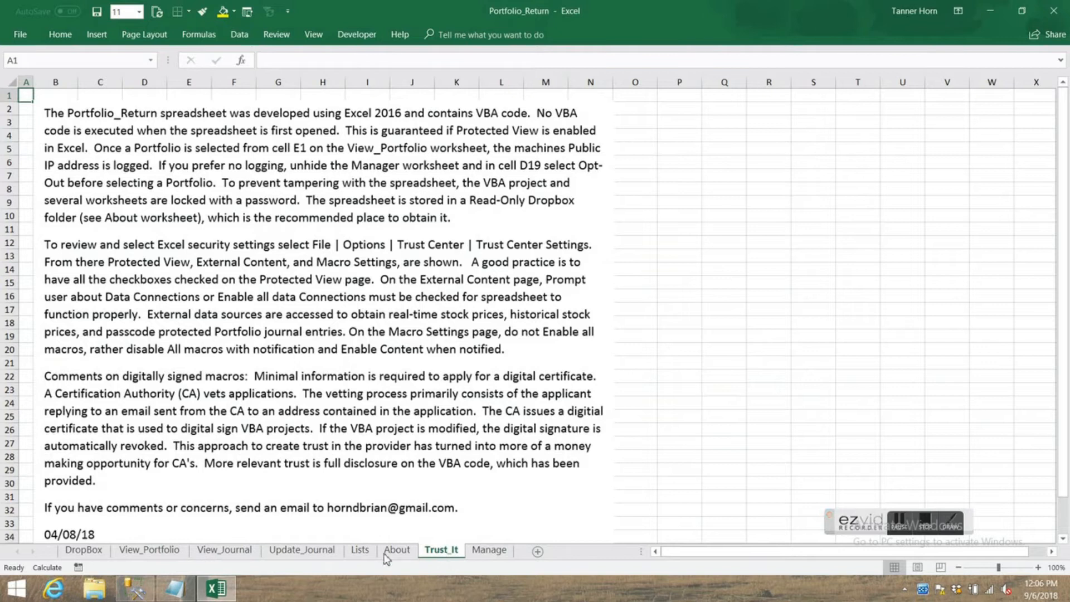
click(78, 552)
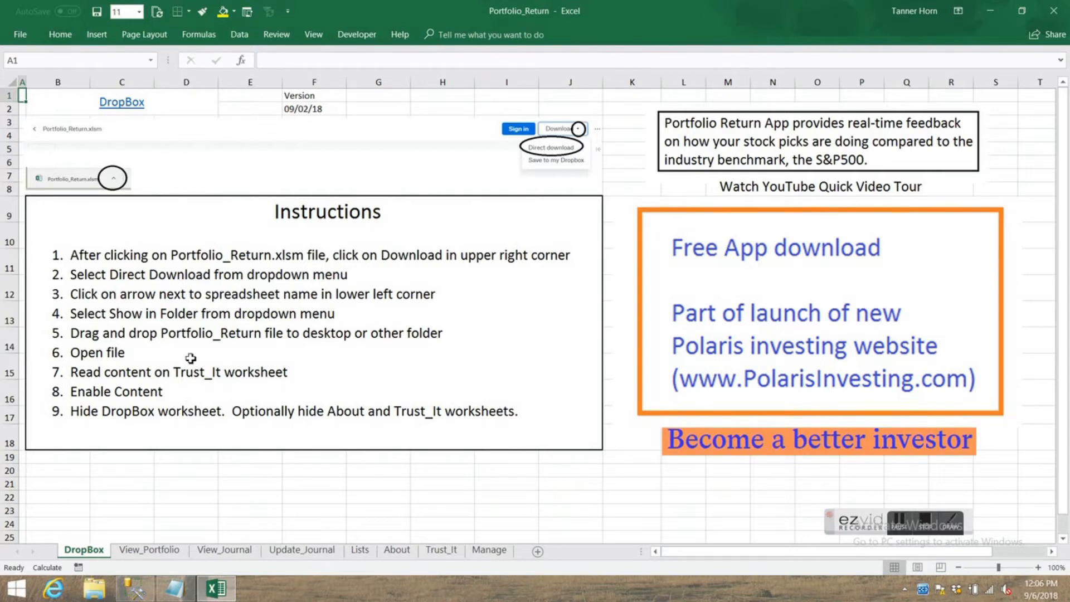
click(156, 554)
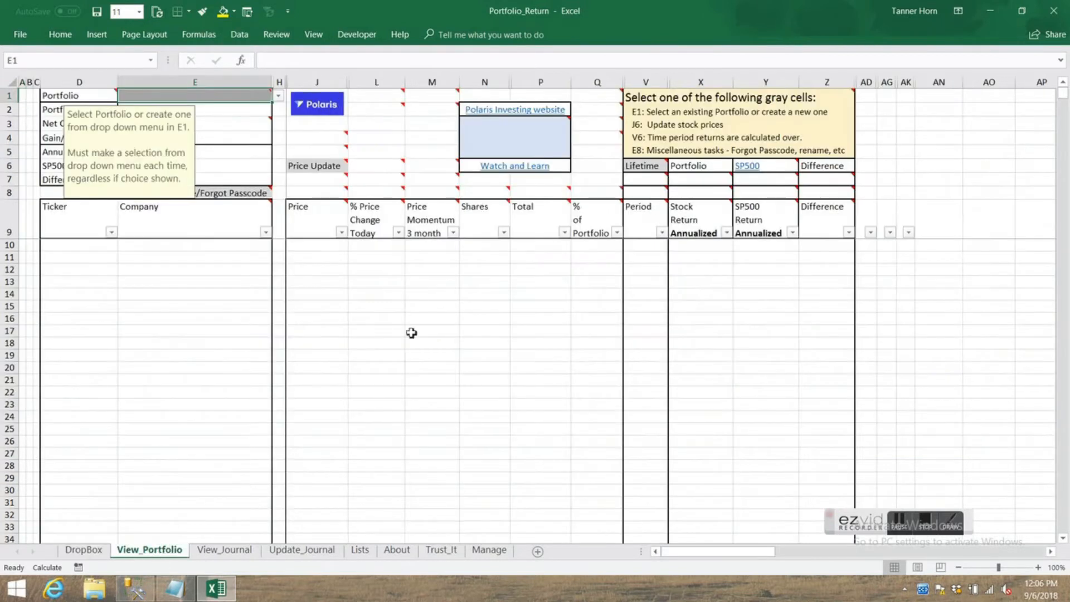
Open the Polaris Investing website from its worksheet link, highlight the site's address, and close the browser
click(521, 111)
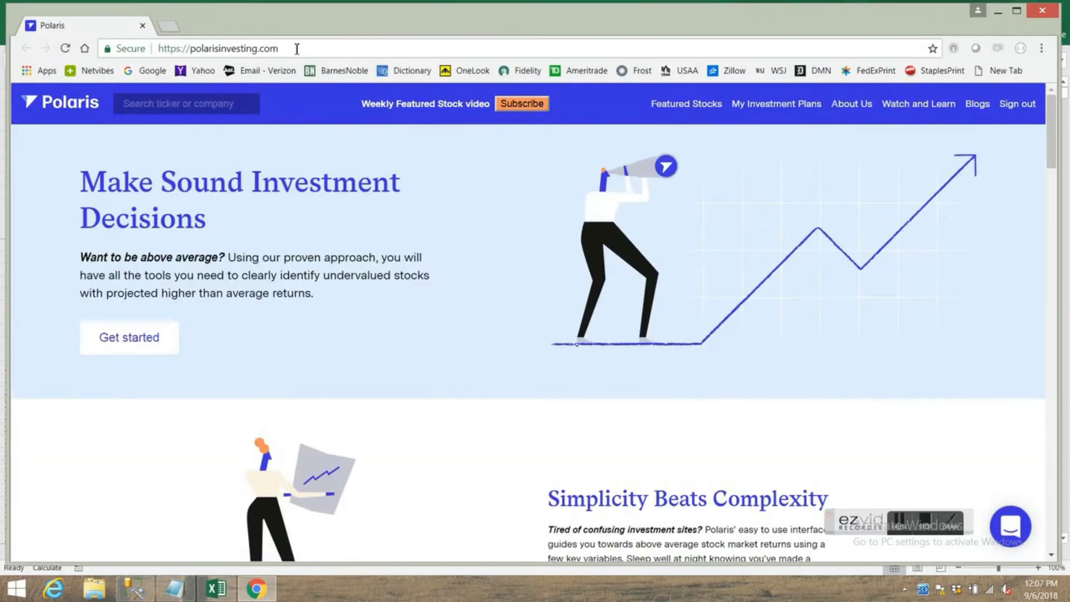
drag(296, 48, 159, 51)
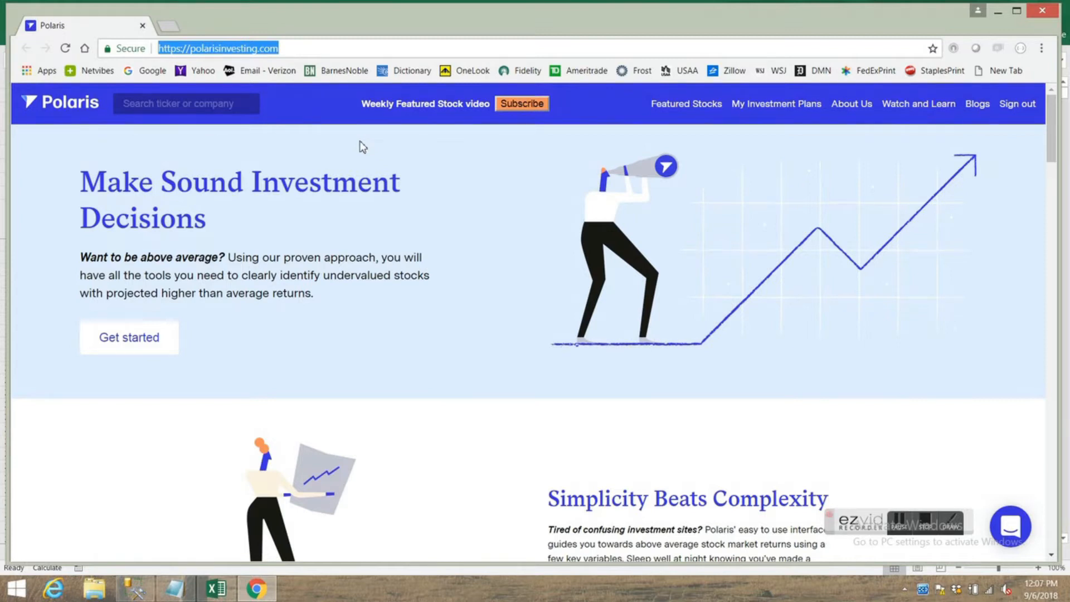
click(1042, 12)
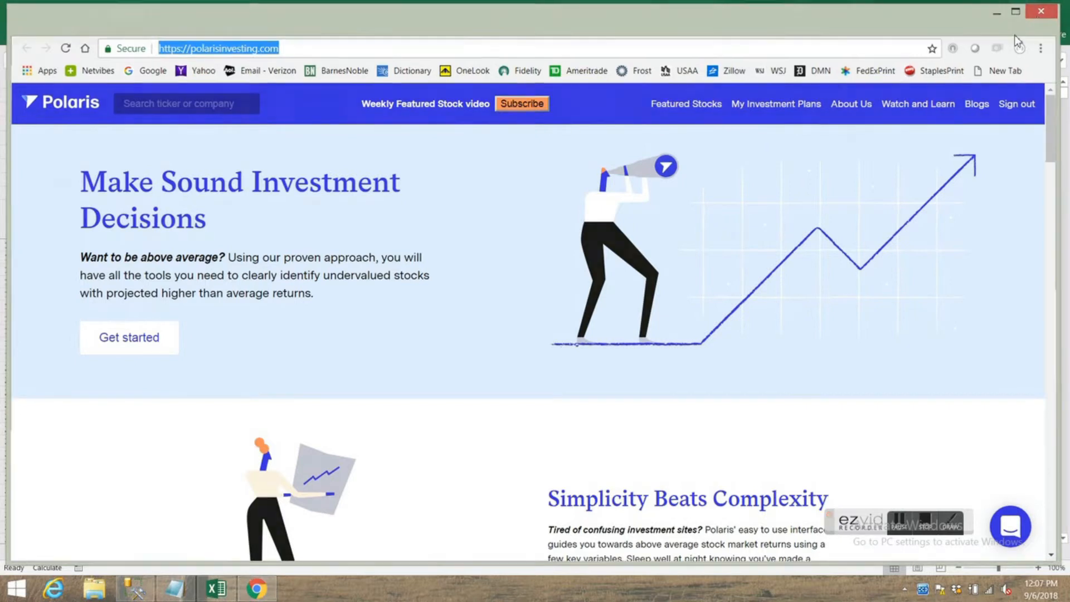
Follow the Watch and Learn link to Dropbox, view the Portfolio_Return_App folder's contents, and return to the workbook
click(517, 167)
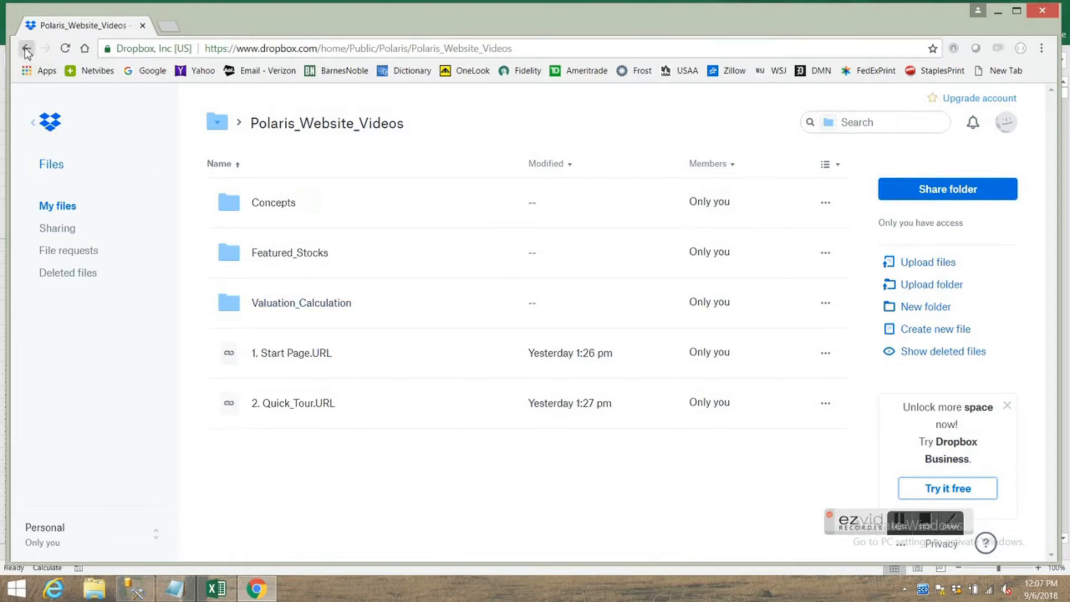
click(26, 50)
click(229, 254)
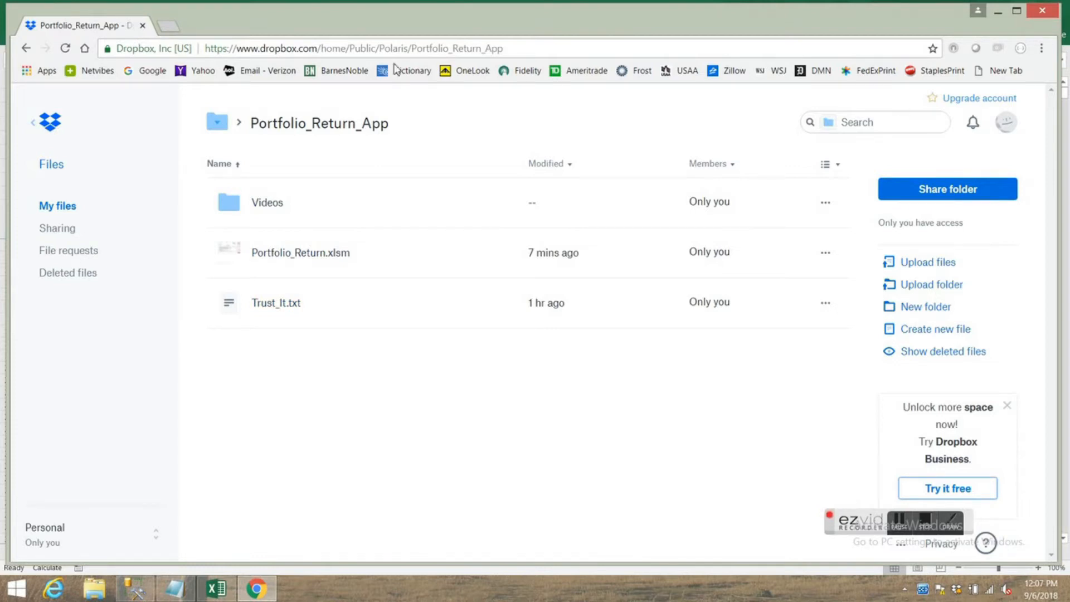
click(998, 11)
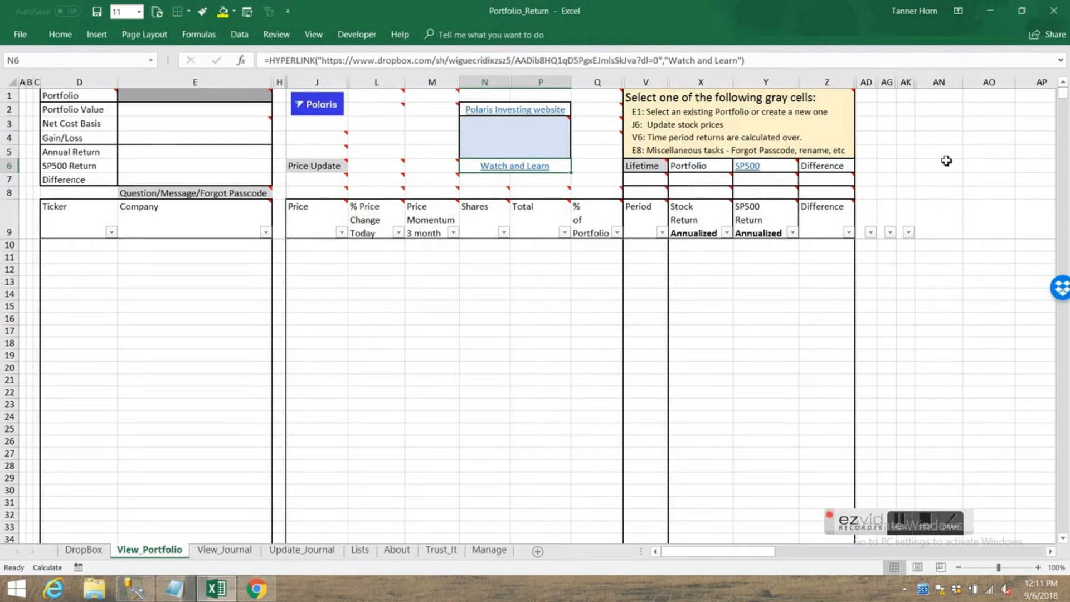
Preview Portfolio_Return.xlsm in Dropbox in the browser, show its download option, and switch back to Excel
click(256, 589)
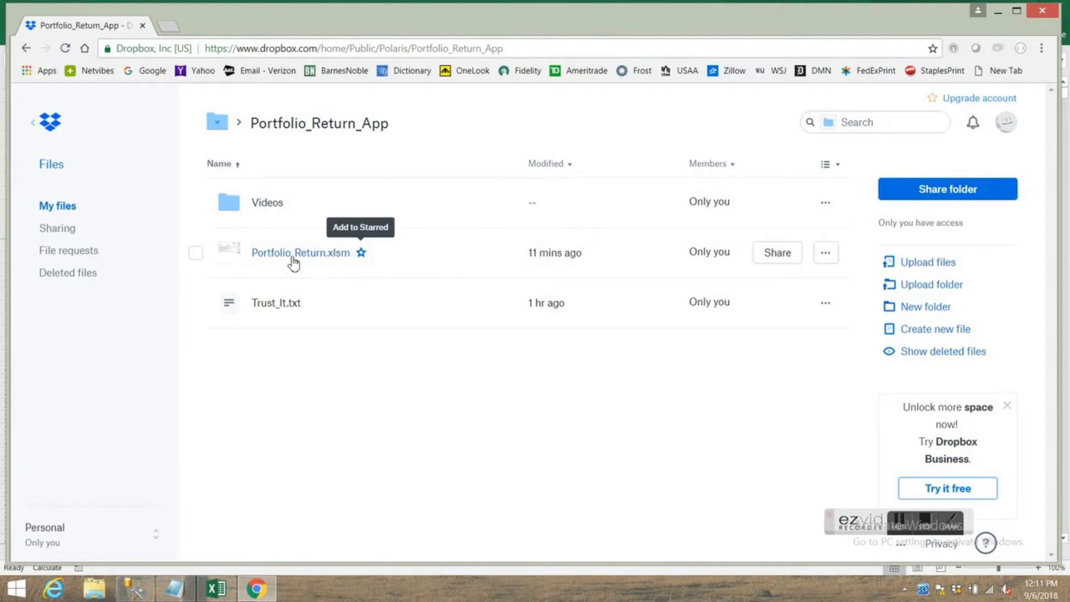
click(238, 253)
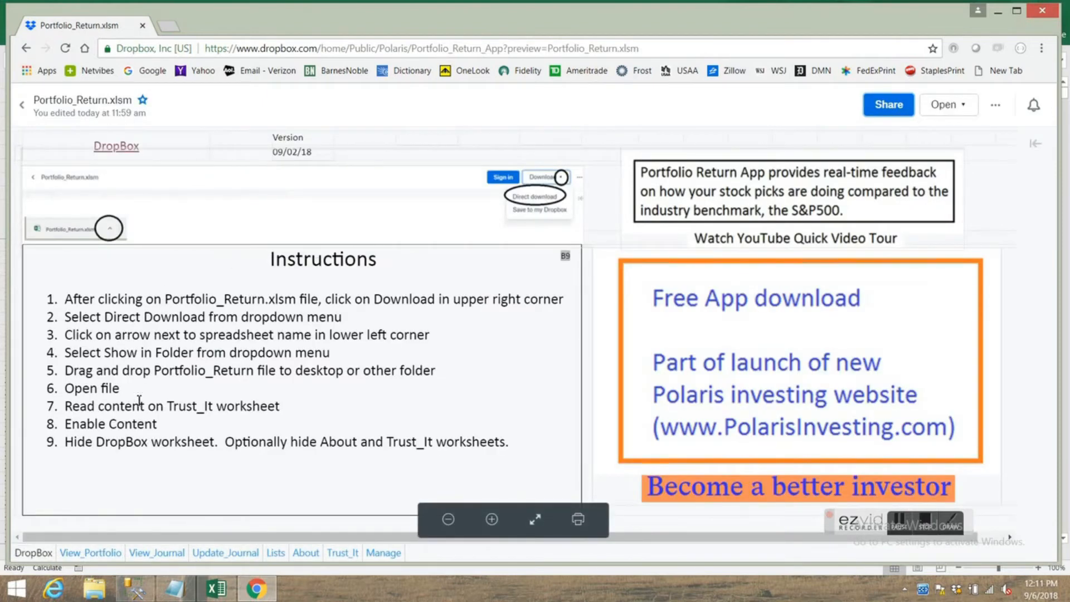
click(995, 105)
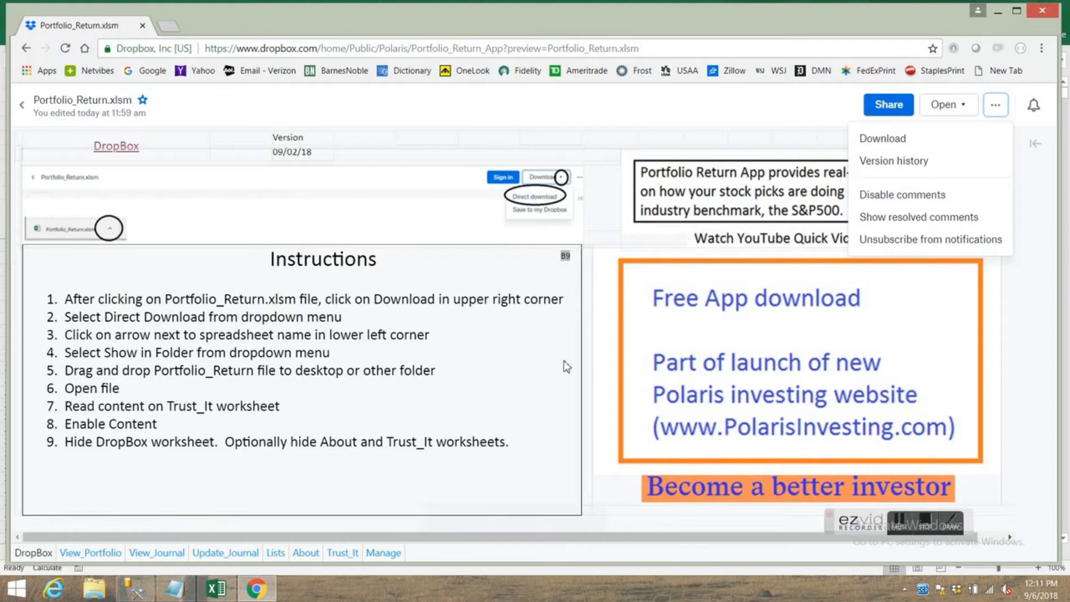
click(216, 588)
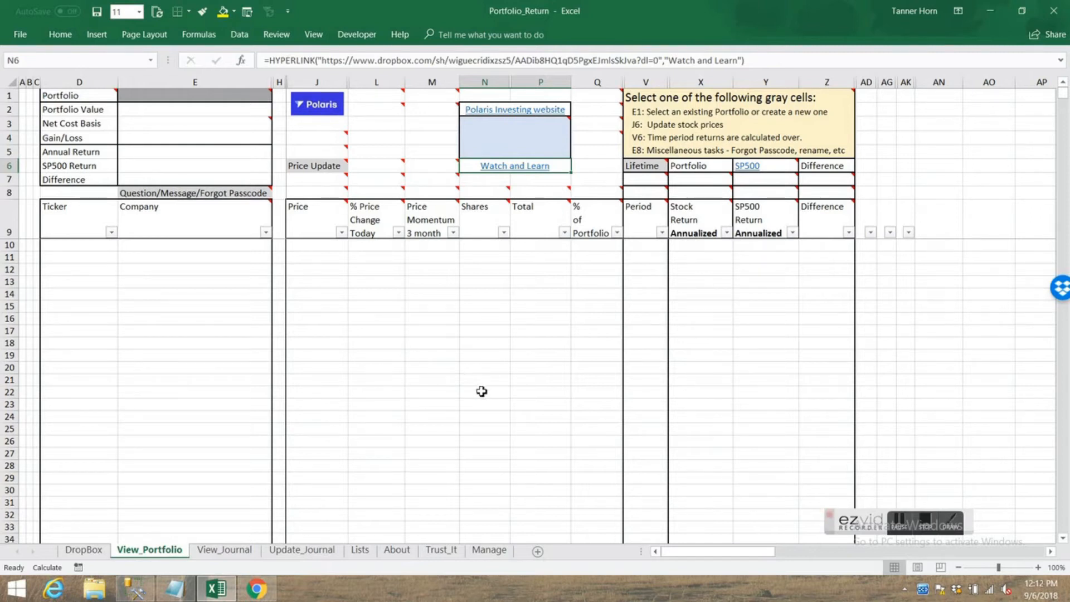
Hide the DropBox, Lists, About and Trust_It worksheets
click(87, 552)
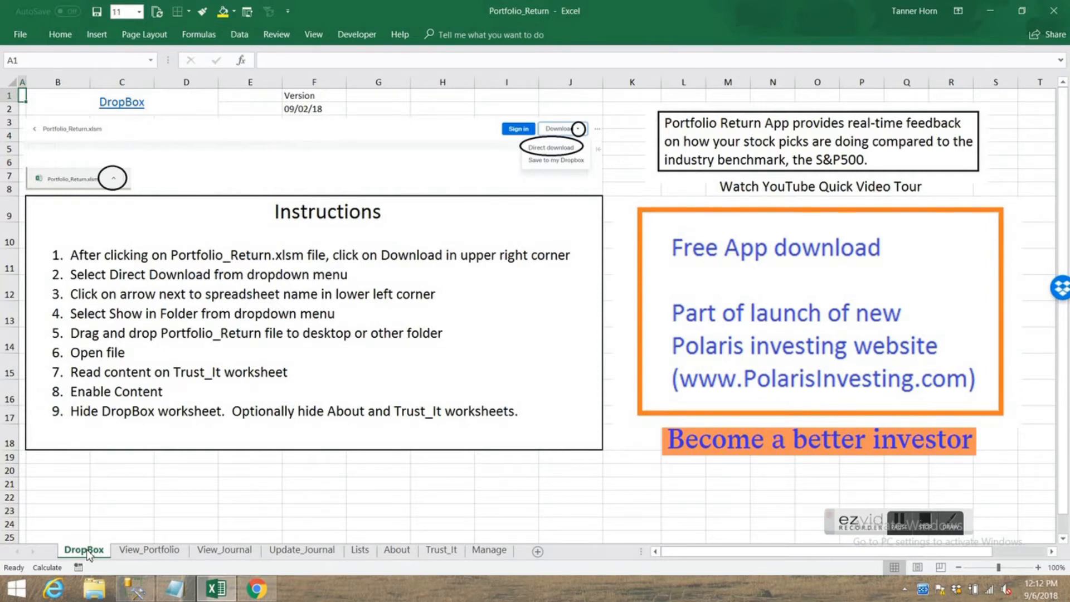
right_click(88, 551)
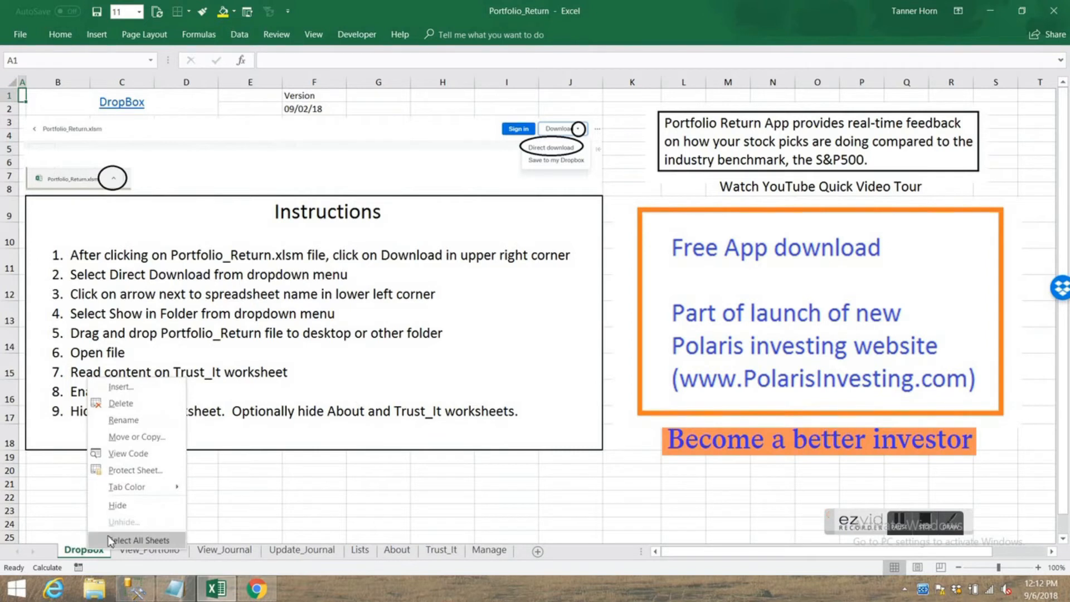
click(130, 508)
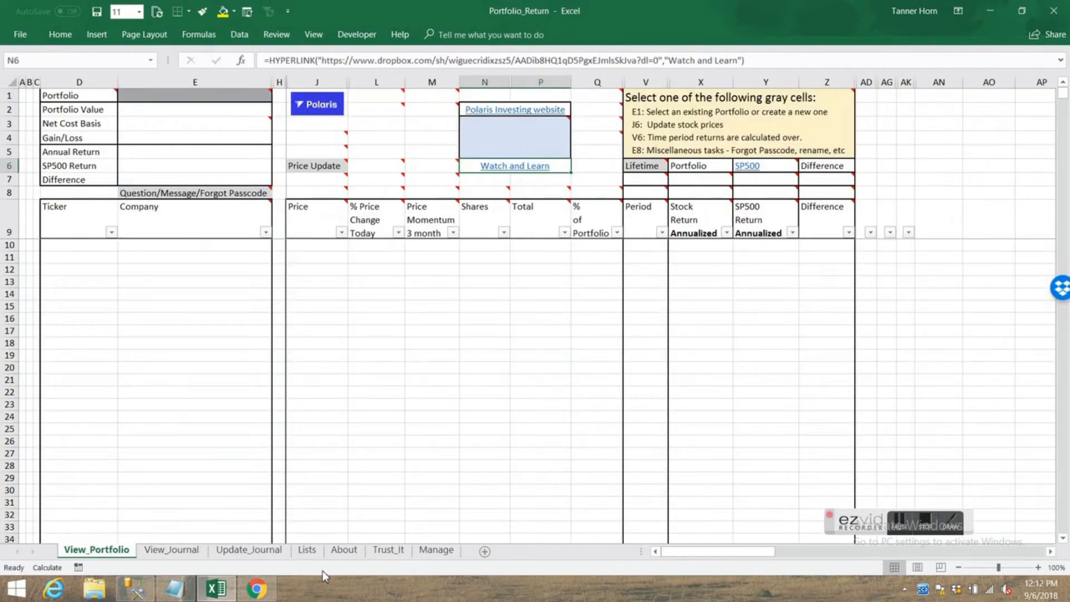
right_click(305, 550)
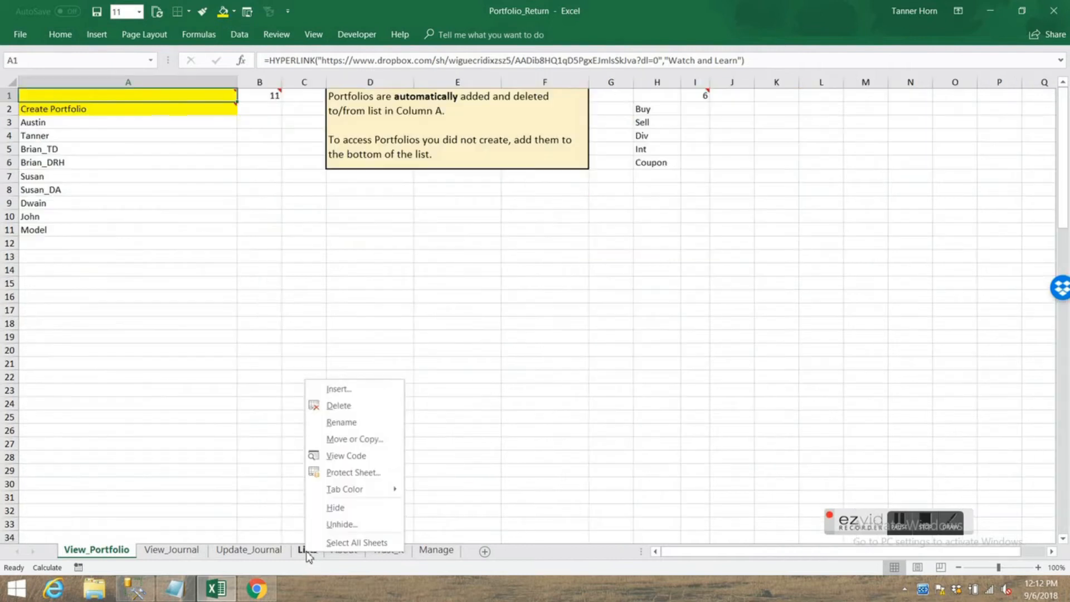
click(342, 506)
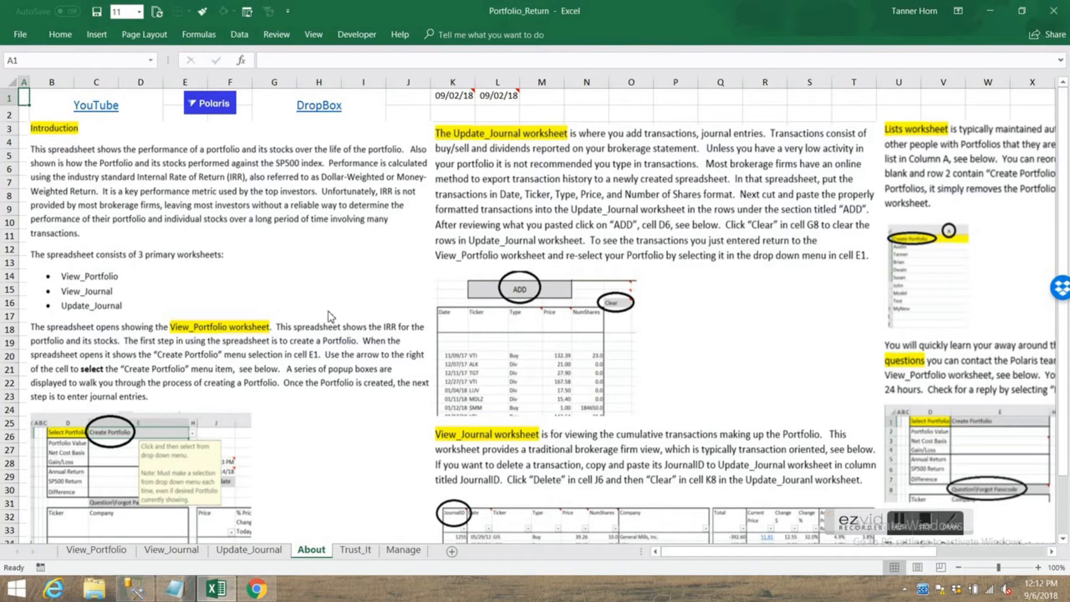
right_click(315, 548)
click(337, 503)
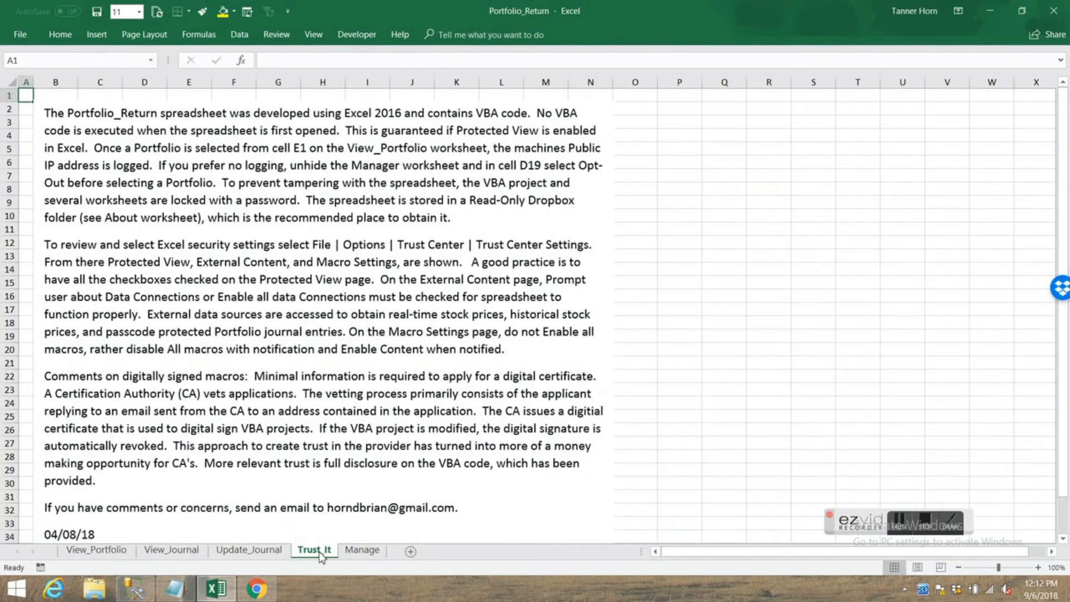
right_click(319, 551)
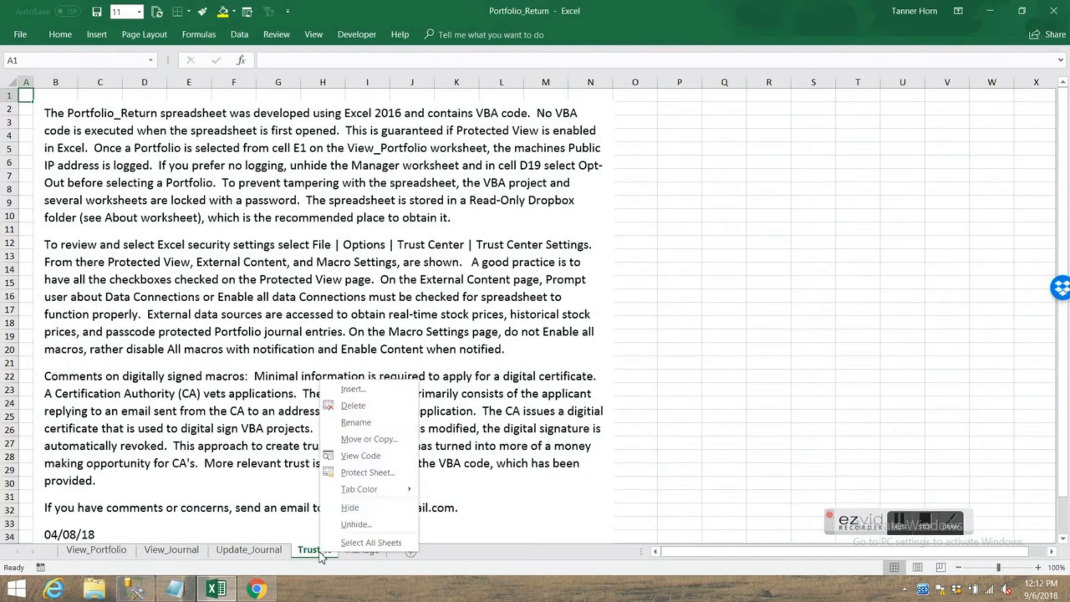
click(350, 508)
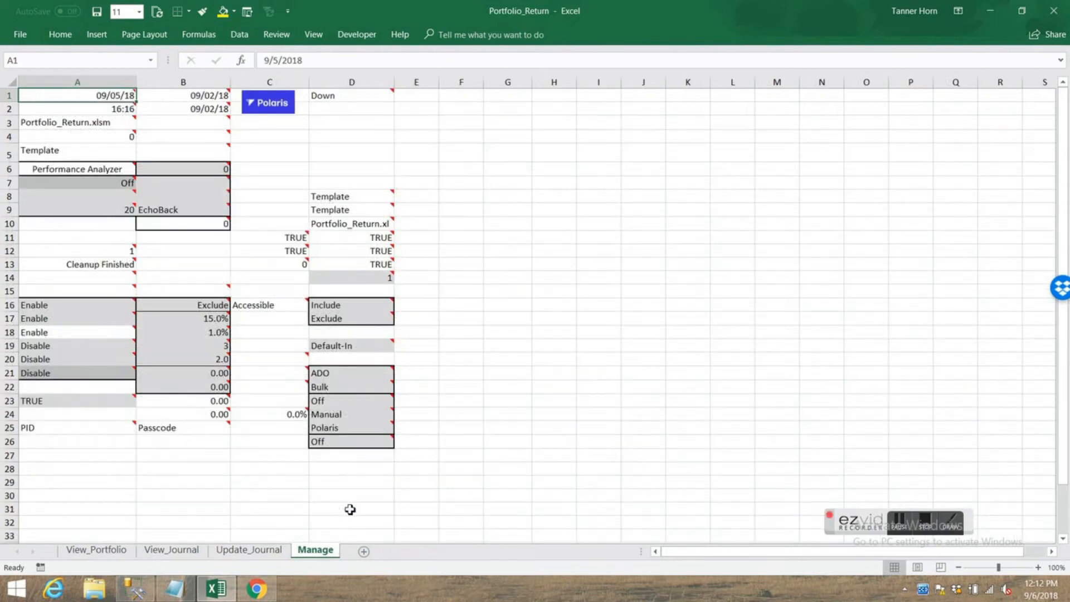
Switch to the browser, go back to the Portfolio_Return_App folder in Dropbox, and return to Excel
click(260, 590)
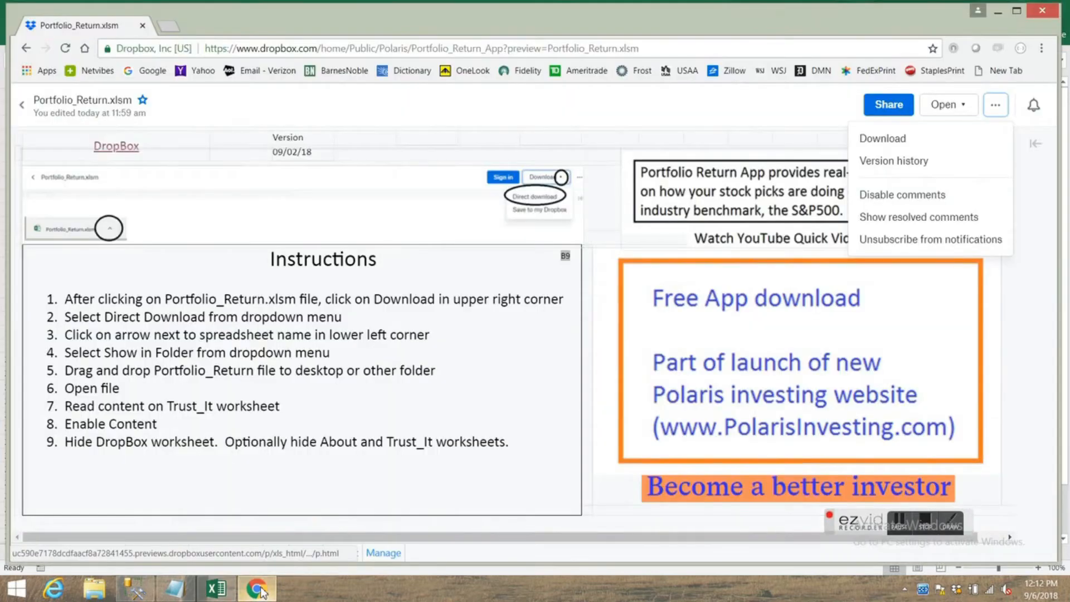
click(26, 49)
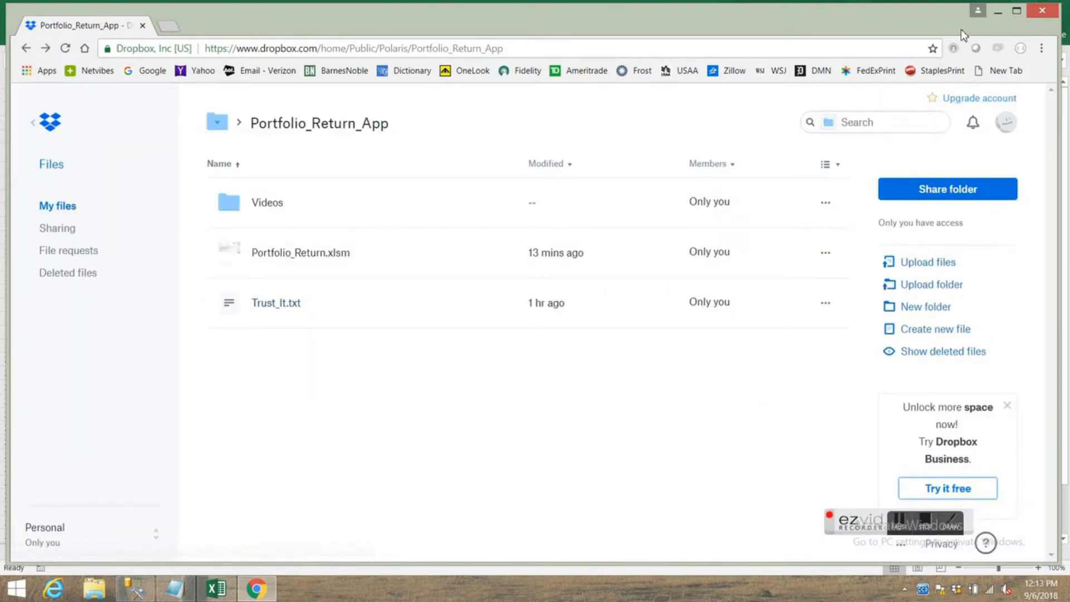
click(998, 11)
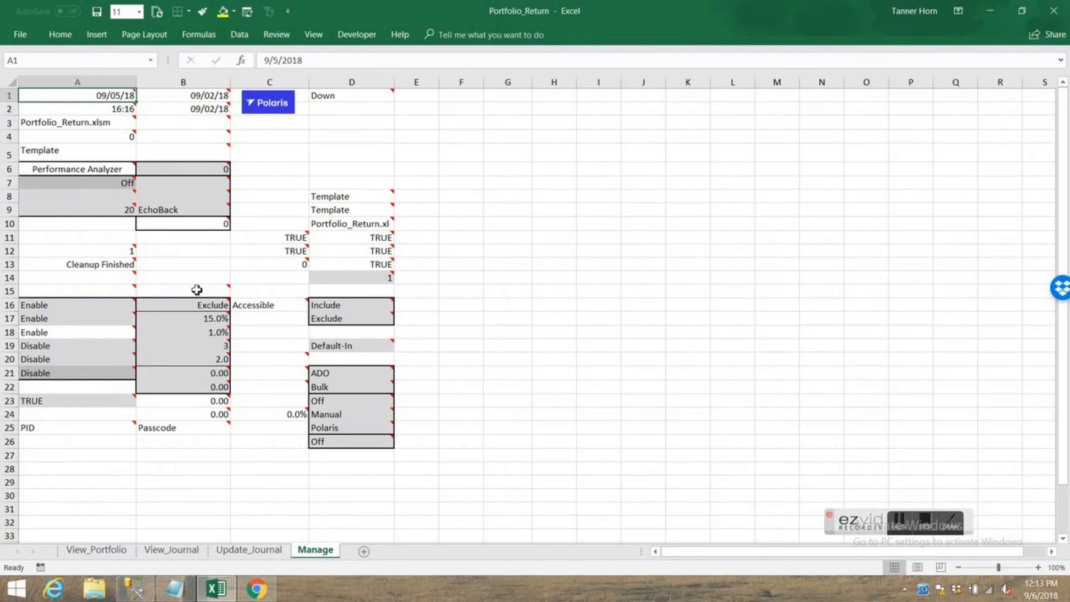
Hide the Manage worksheet and show the View_Portfolio worksheet
right_click(319, 555)
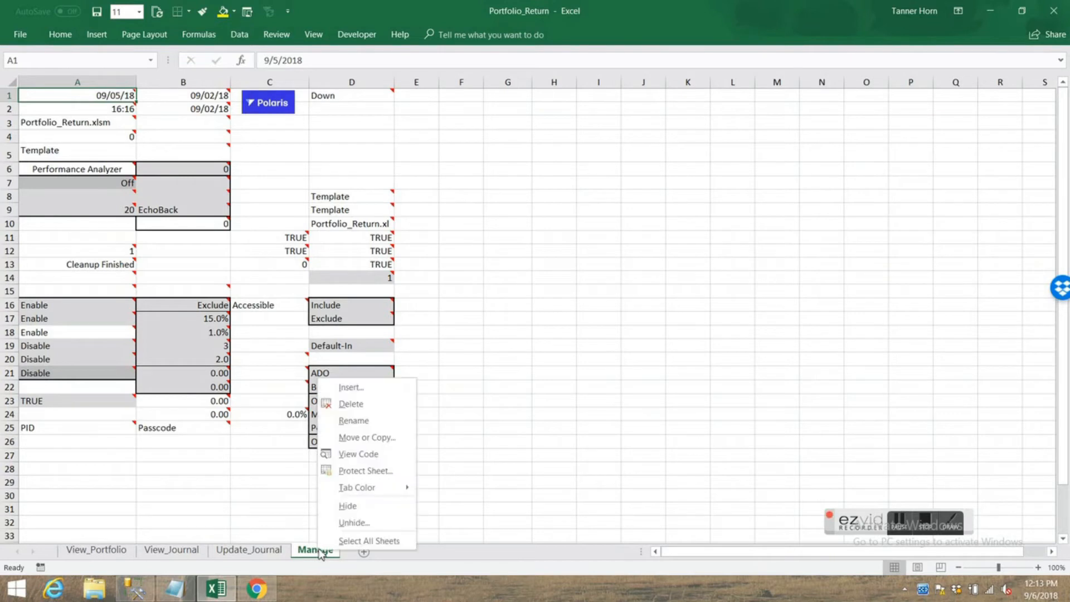
click(352, 509)
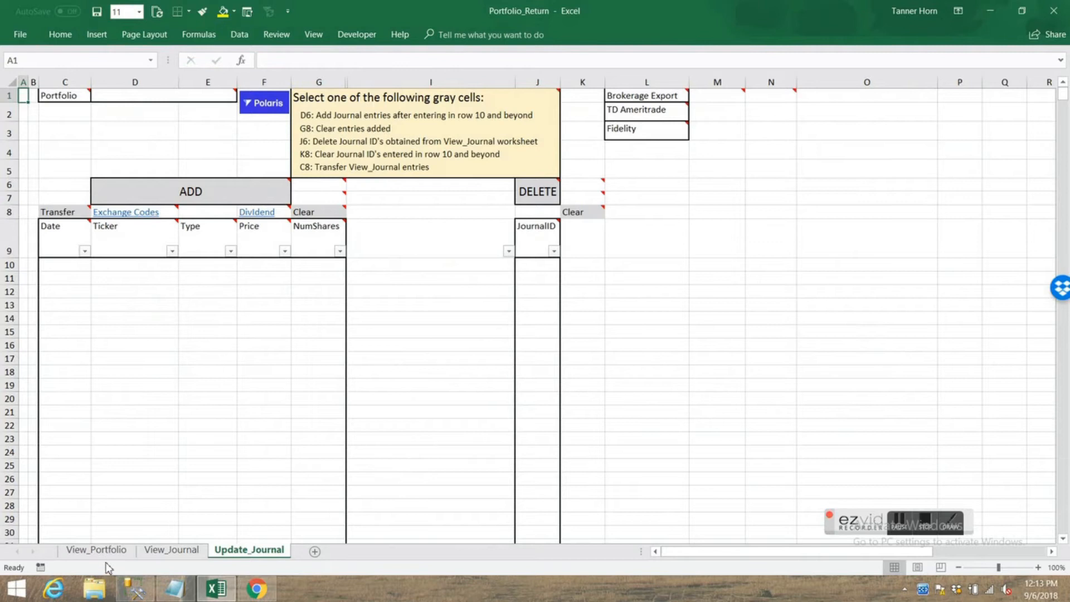
click(89, 549)
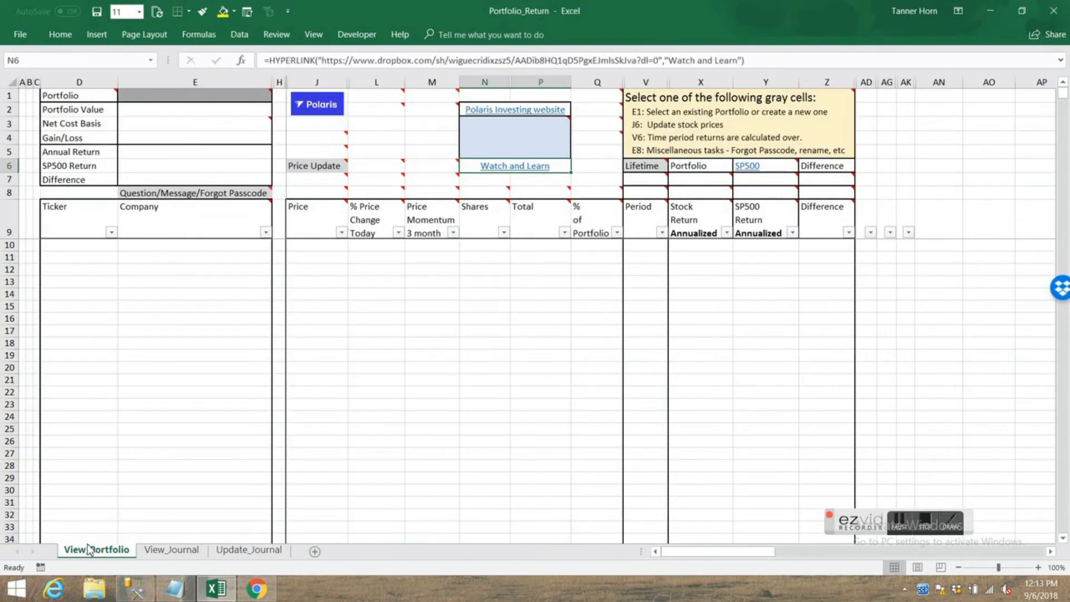
Look over the View_Journal and Update_Journal worksheets, ending on View_Portfolio
click(173, 549)
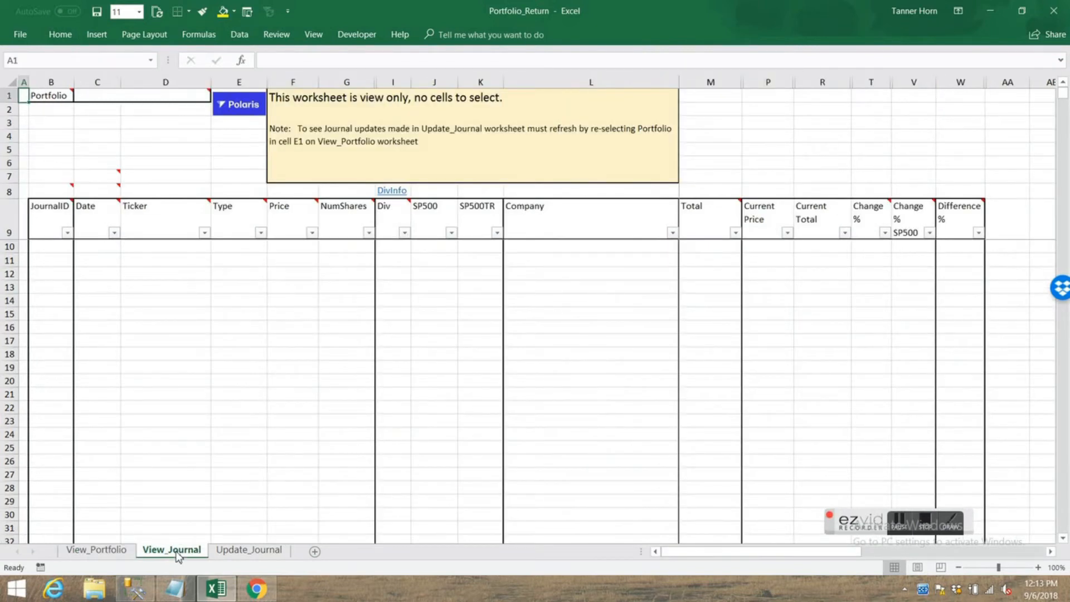
click(244, 550)
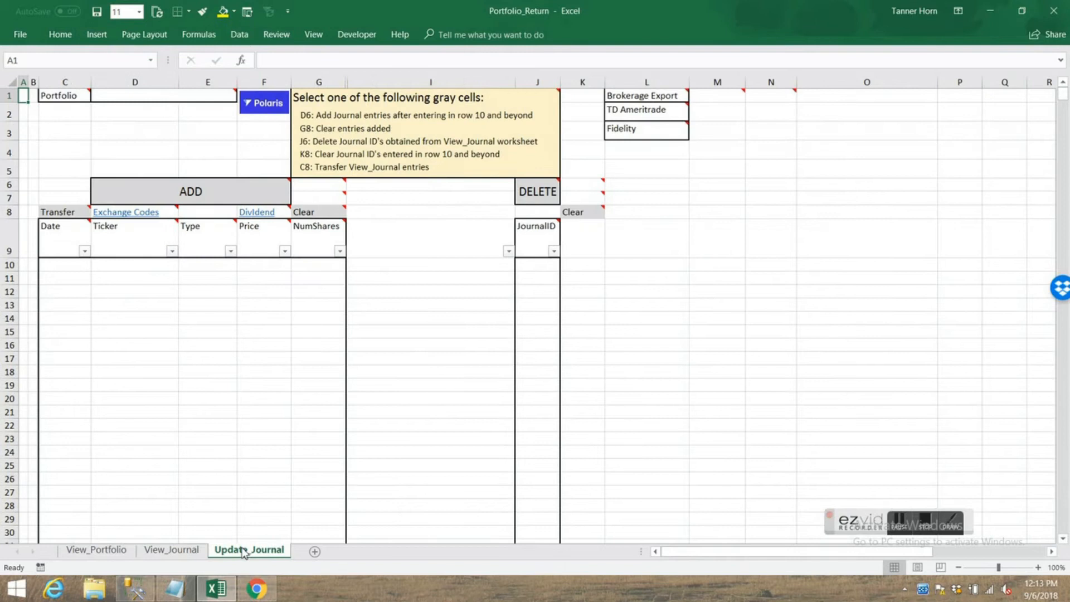
click(95, 552)
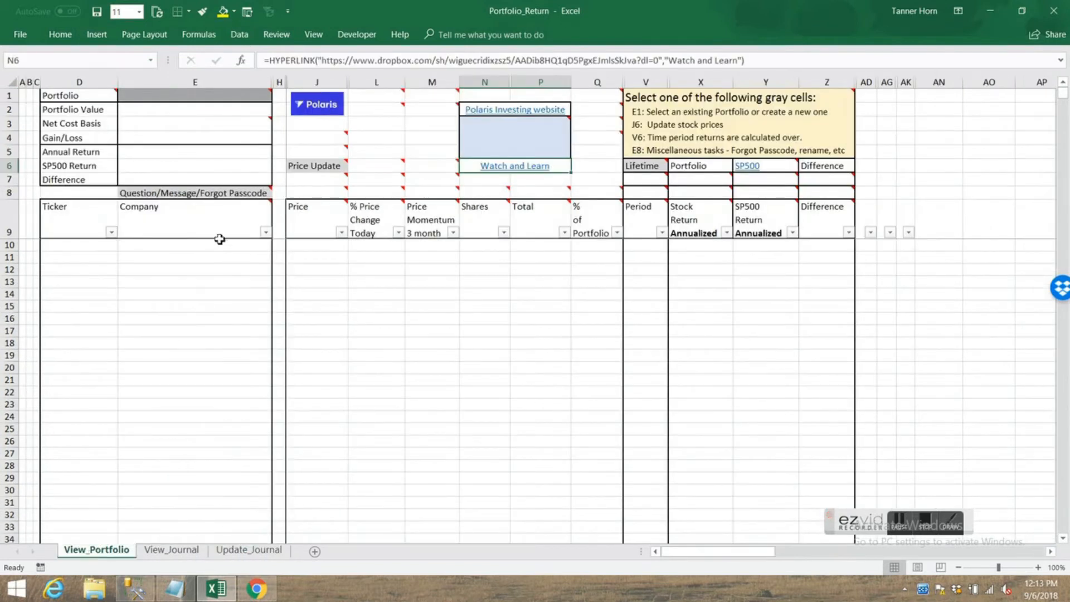
Load the first existing portfolio listed after Create Portfolio in cell E1 of View_Portfolio
click(171, 100)
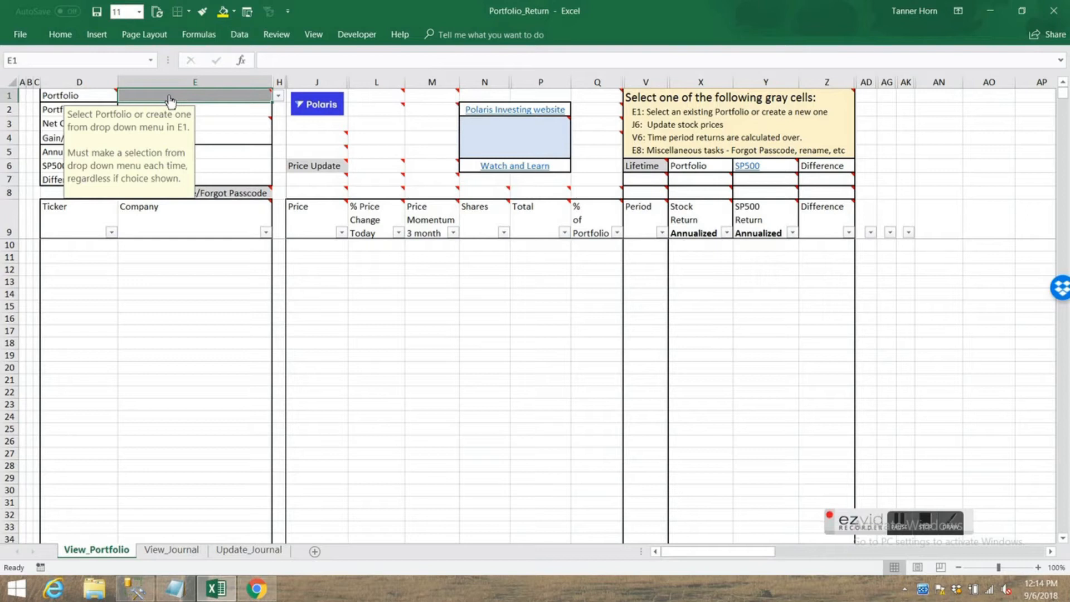
click(278, 96)
click(282, 131)
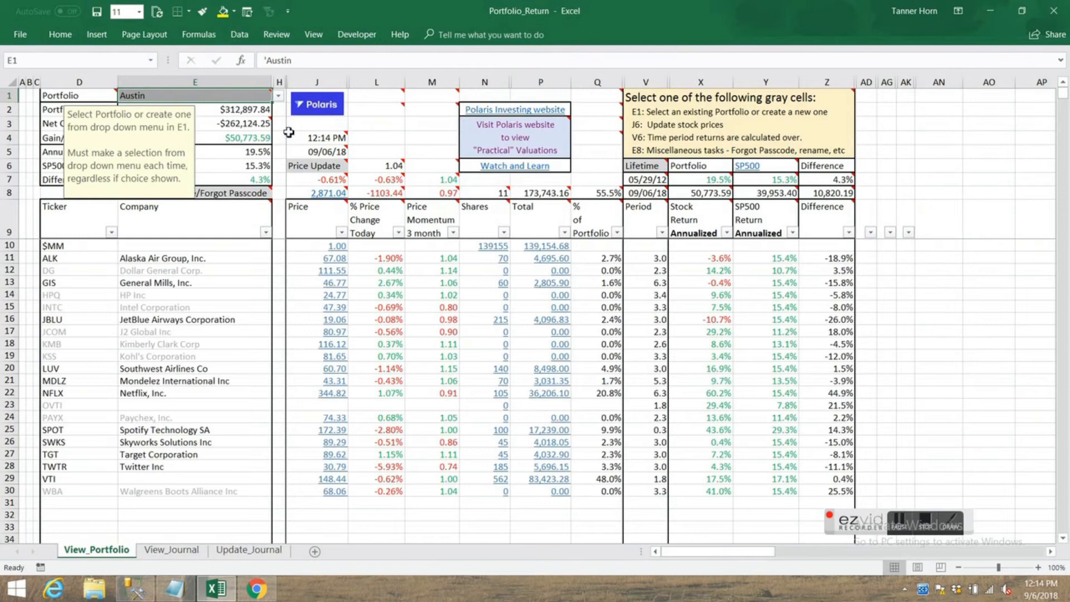
Highlight the Netflix, Mondelez and Alaska Air rows in turn to compare their returns, ending on Netflix
click(9, 392)
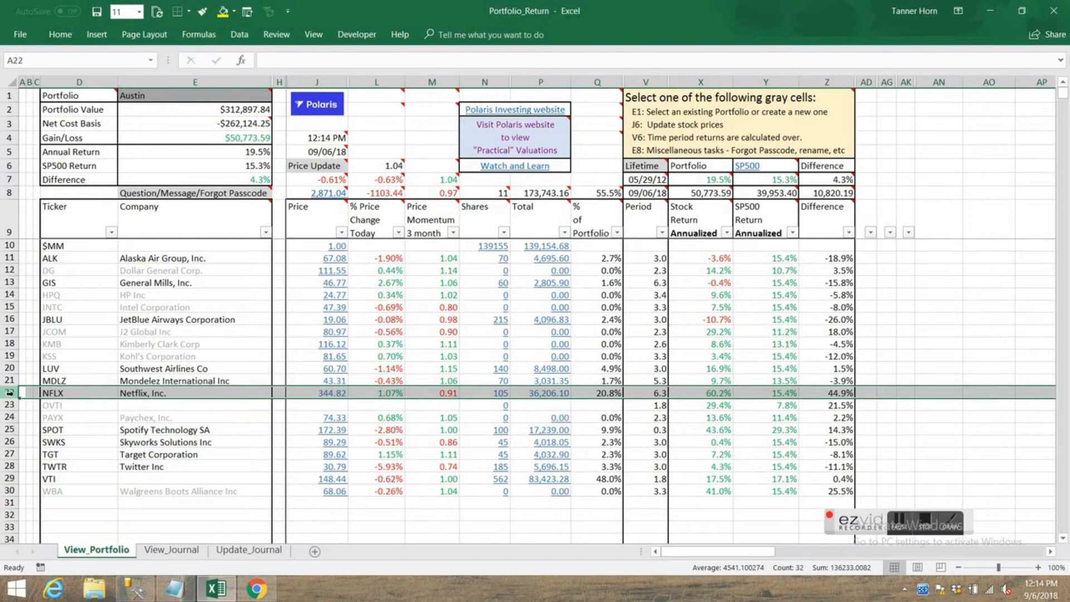
click(11, 380)
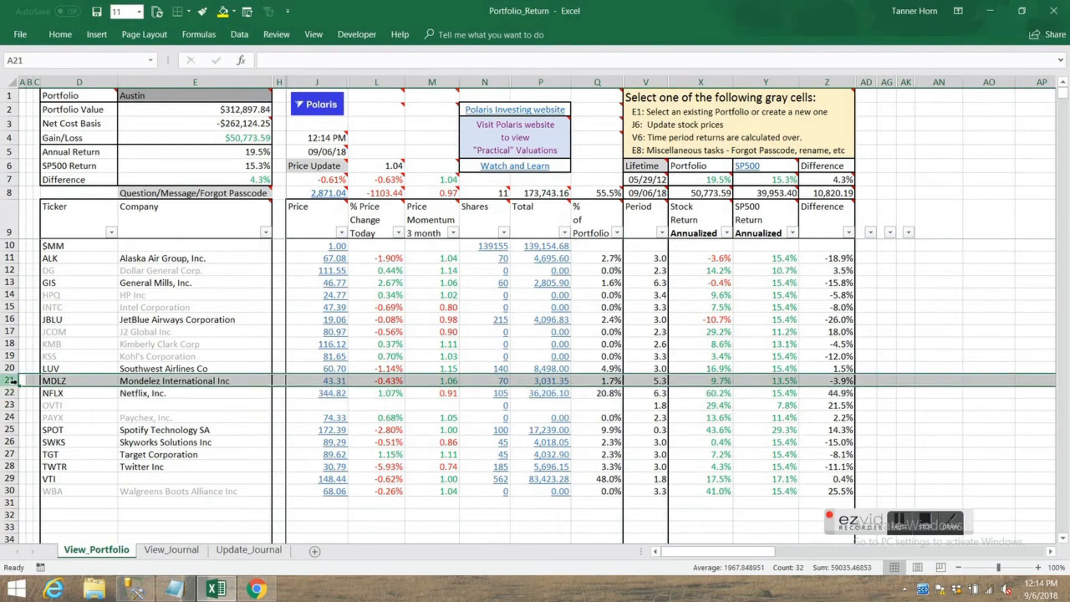
click(10, 258)
click(10, 393)
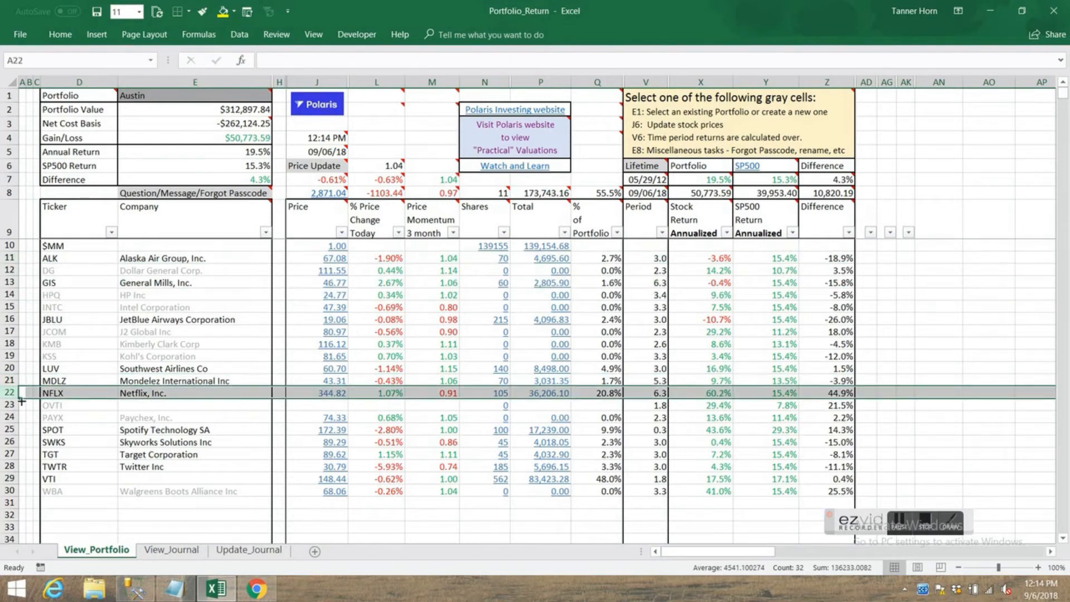
Examine the Period column and Netflix's holding period and annualized stock return
click(662, 394)
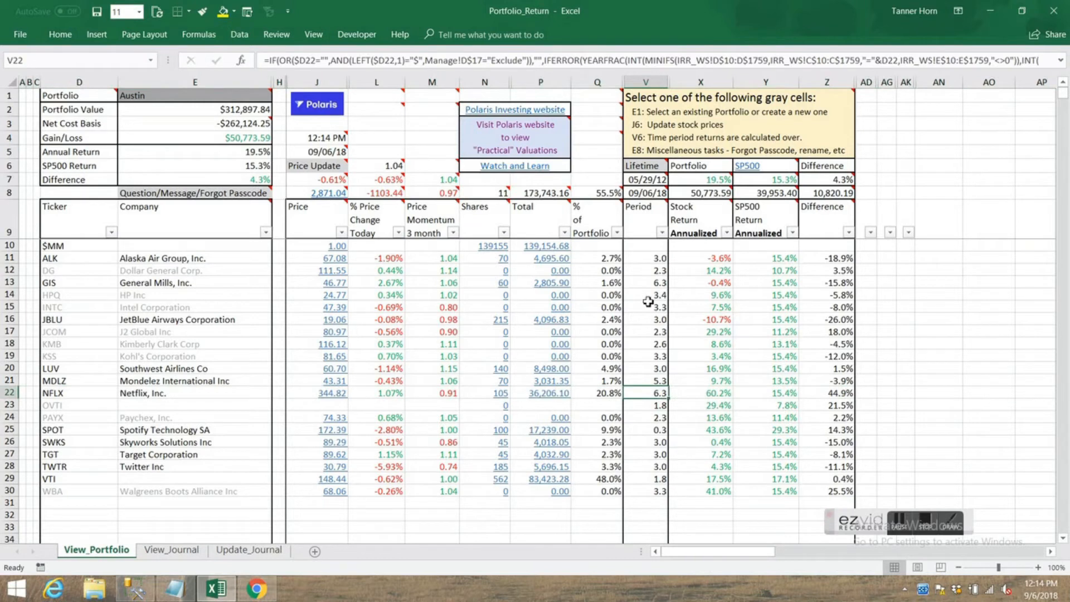
click(646, 81)
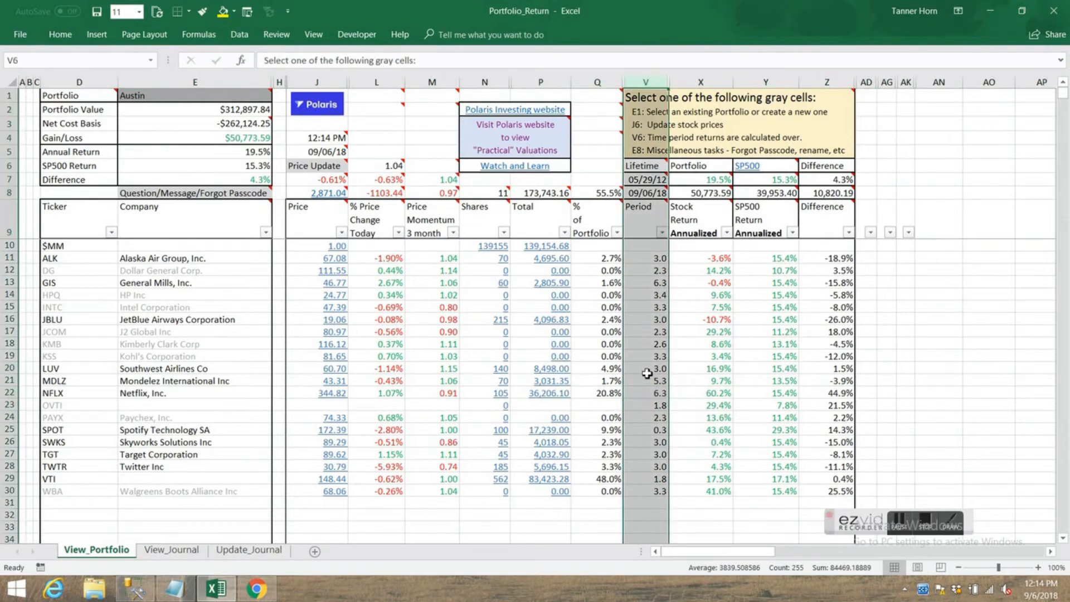
click(657, 394)
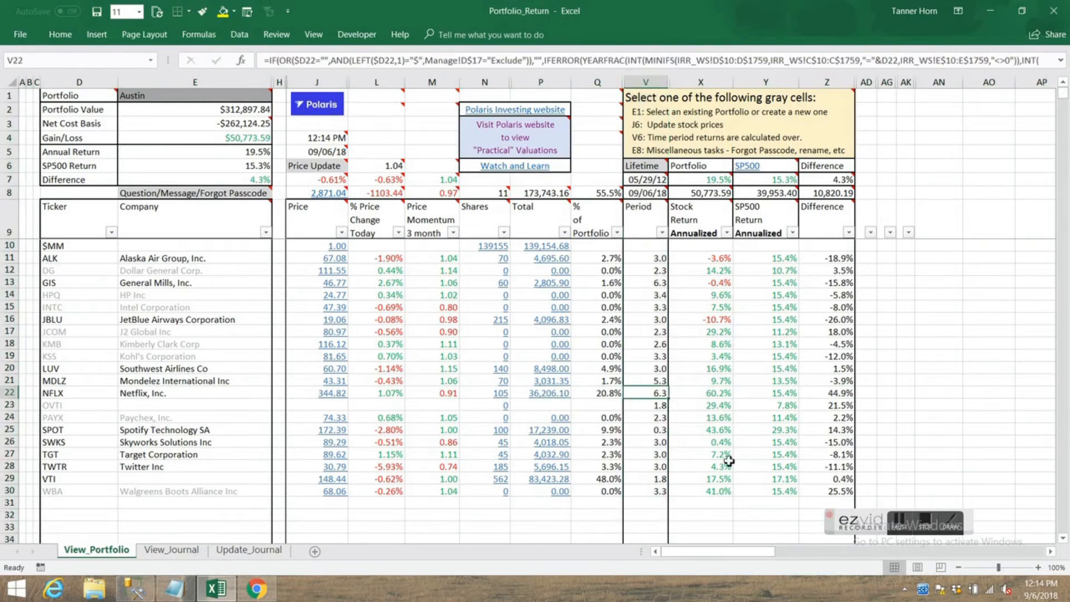
click(719, 398)
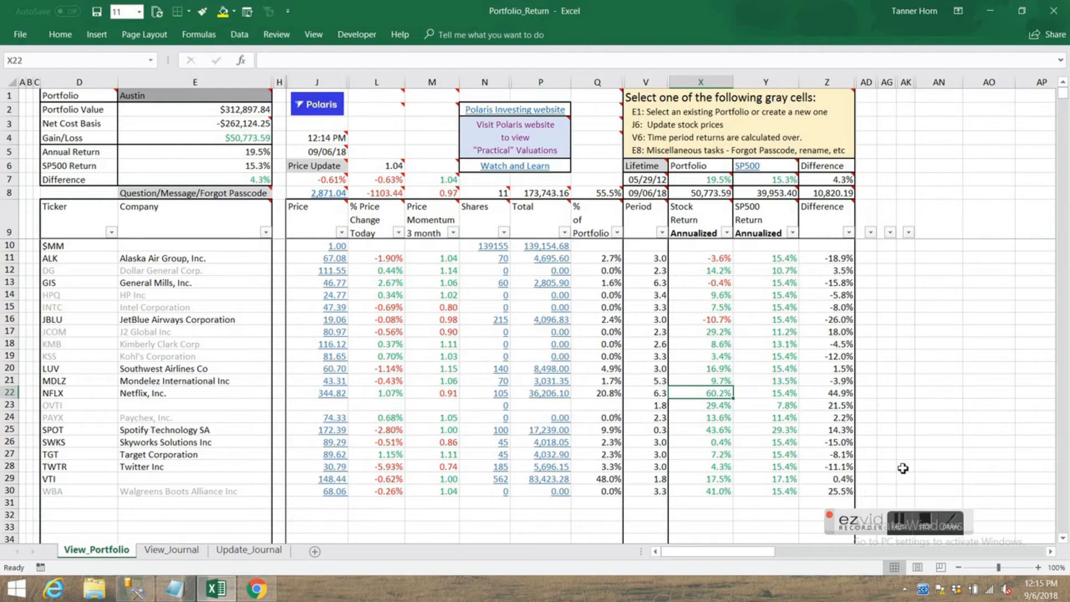
Browse the Ticker filter choices on View_Journal without filtering, and go back to View_Portfolio
click(162, 553)
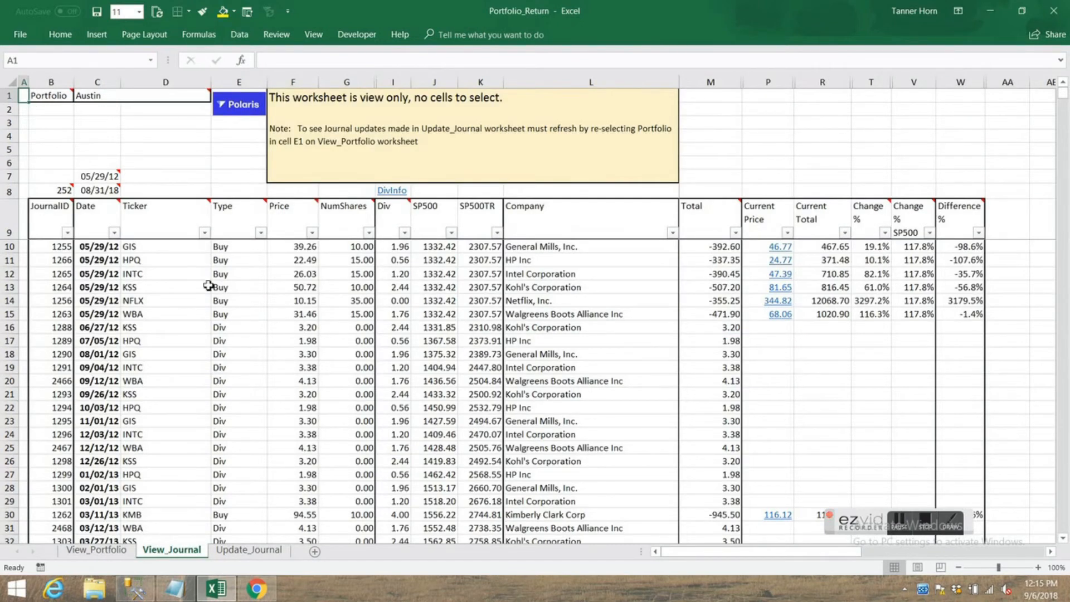
click(205, 233)
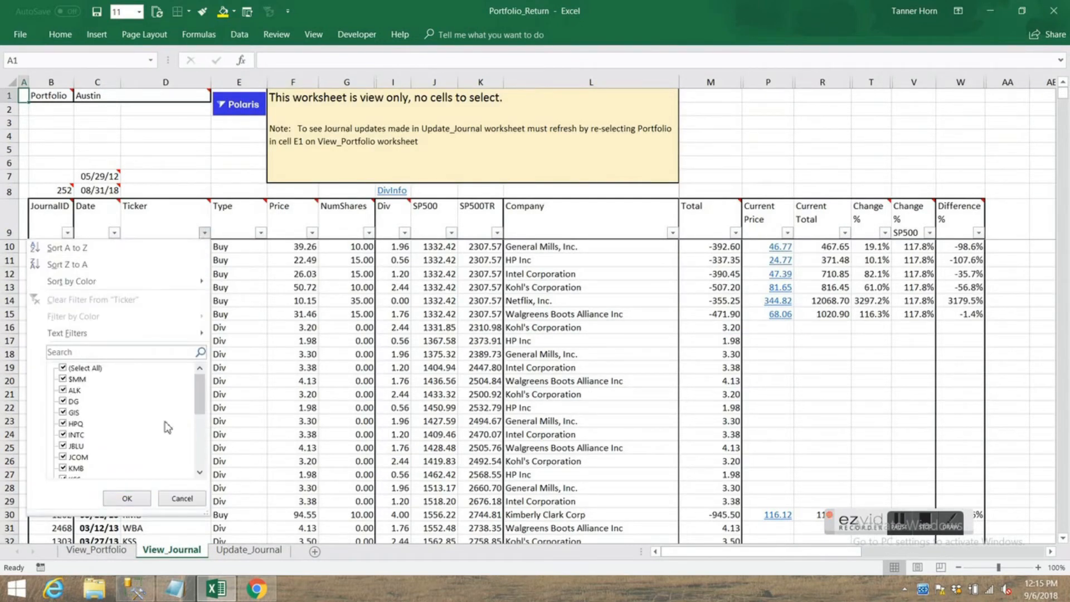
mouse_move(200, 383)
mouse_down()
mouse_move(196, 432)
mouse_move(194, 395)
mouse_up()
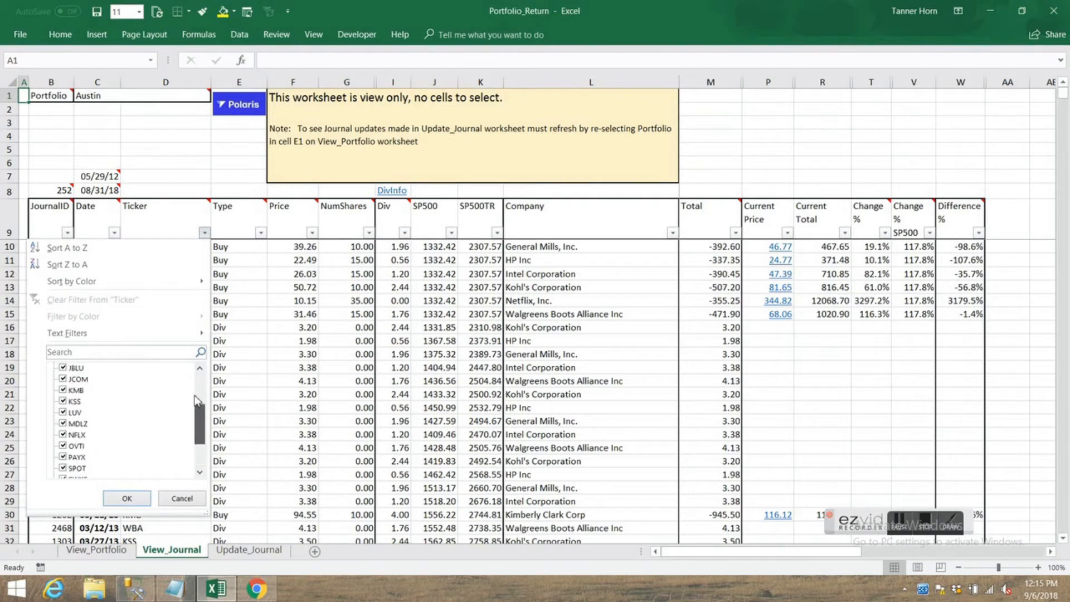
click(179, 501)
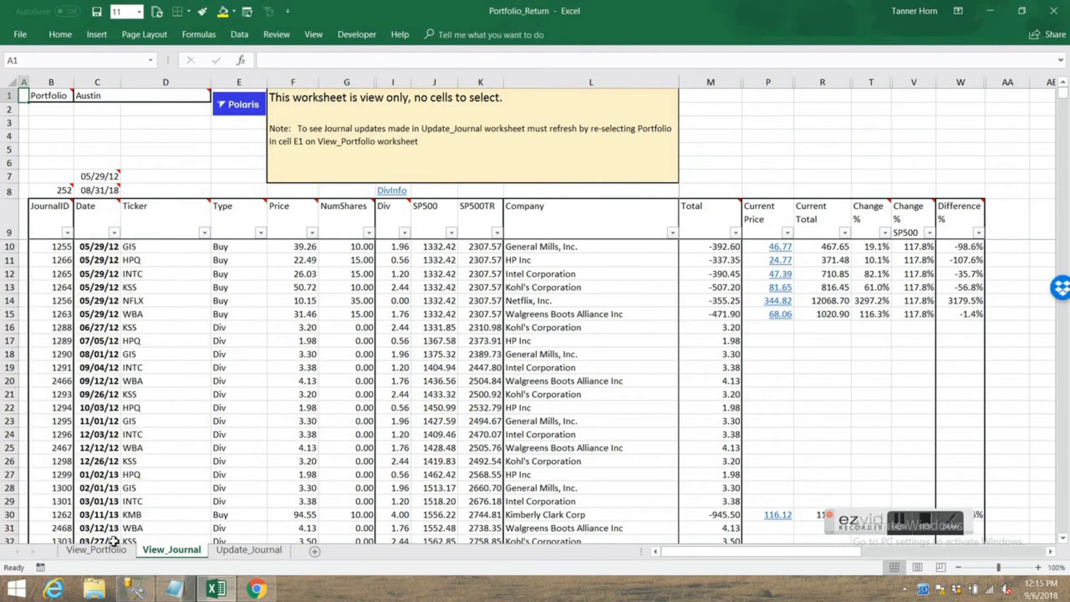
click(95, 550)
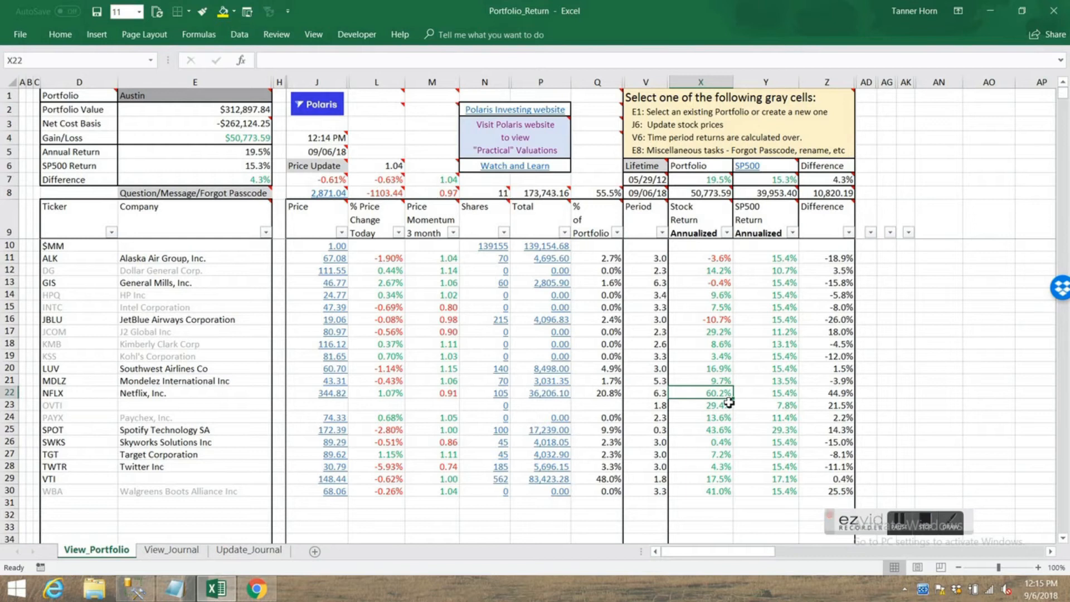
Compare Netflix's SP500 return and difference across its row, and check the overall portfolio and SP500 returns in row 7
click(781, 396)
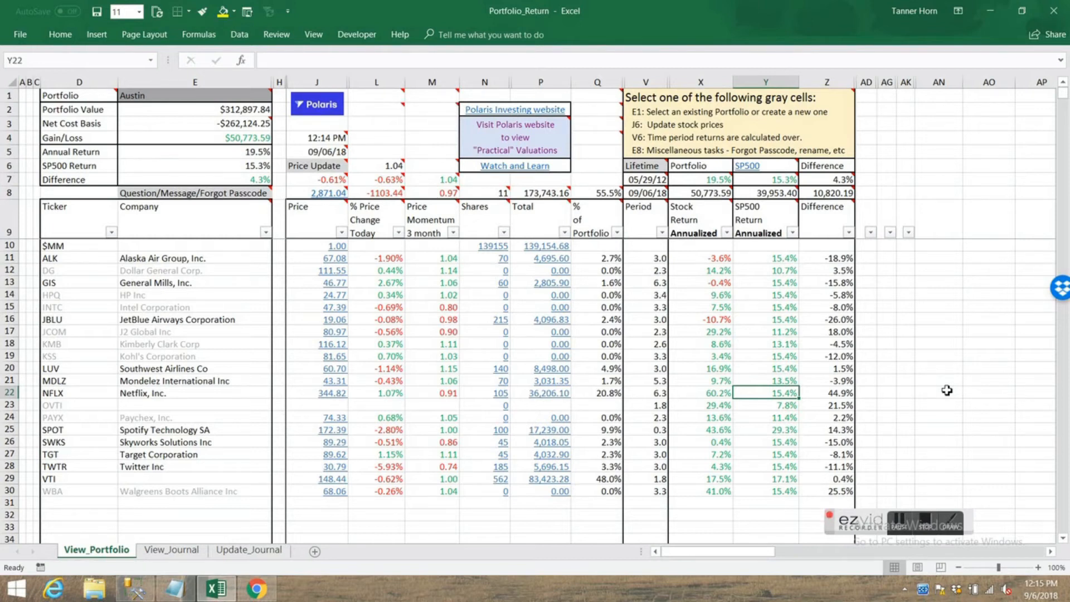
click(839, 389)
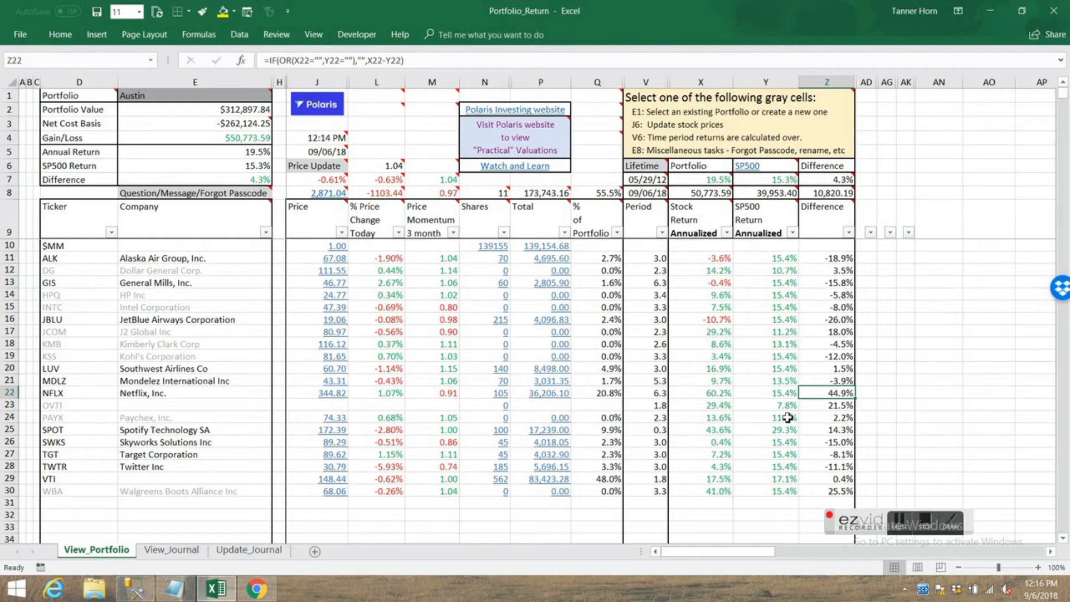
drag(658, 396, 833, 393)
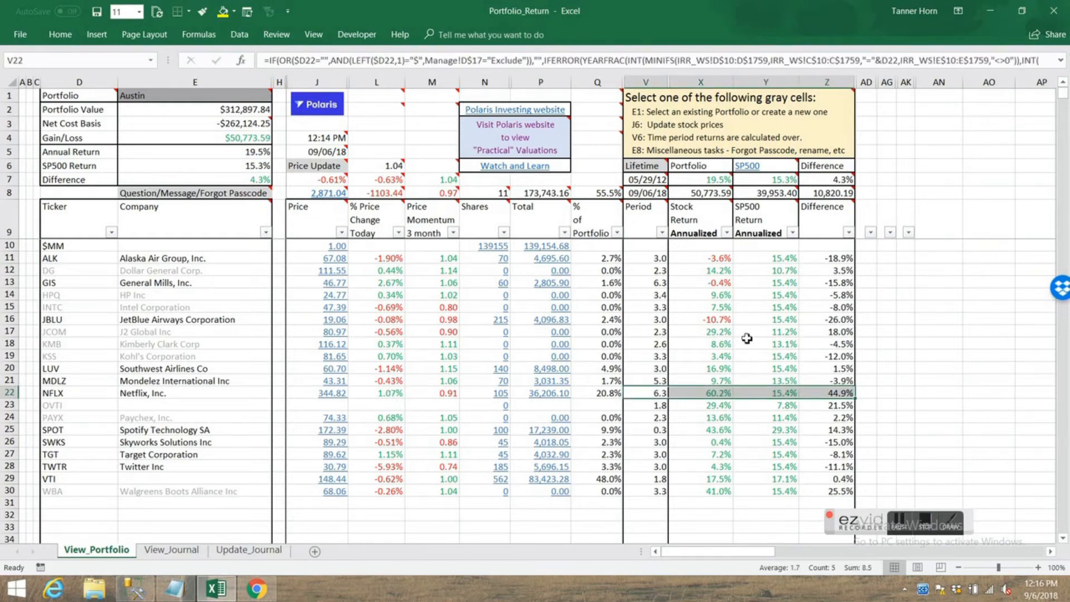
mouse_move(716, 182)
click(719, 181)
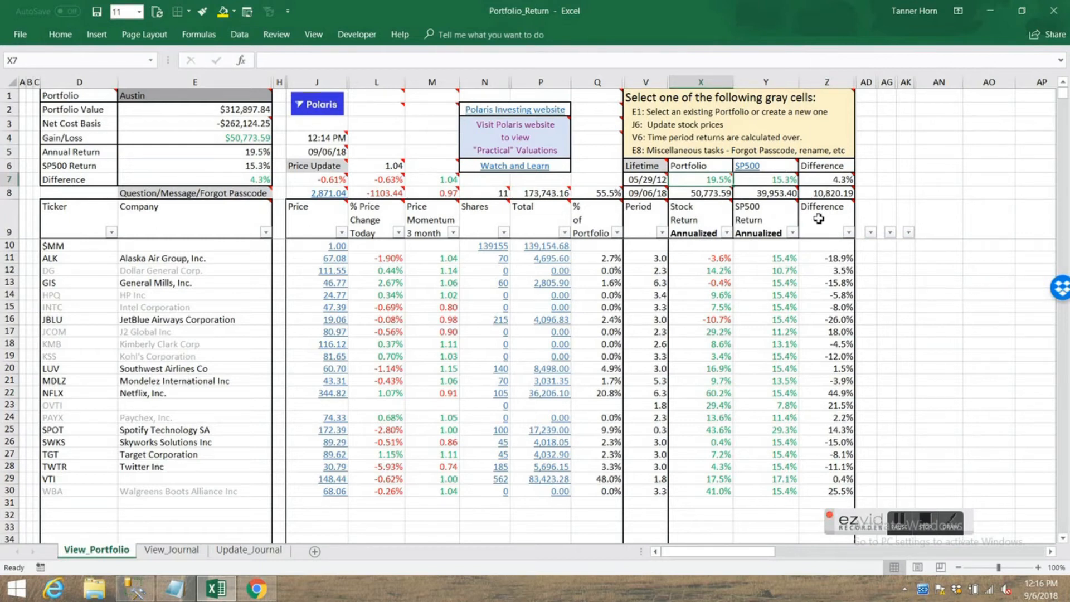
click(778, 181)
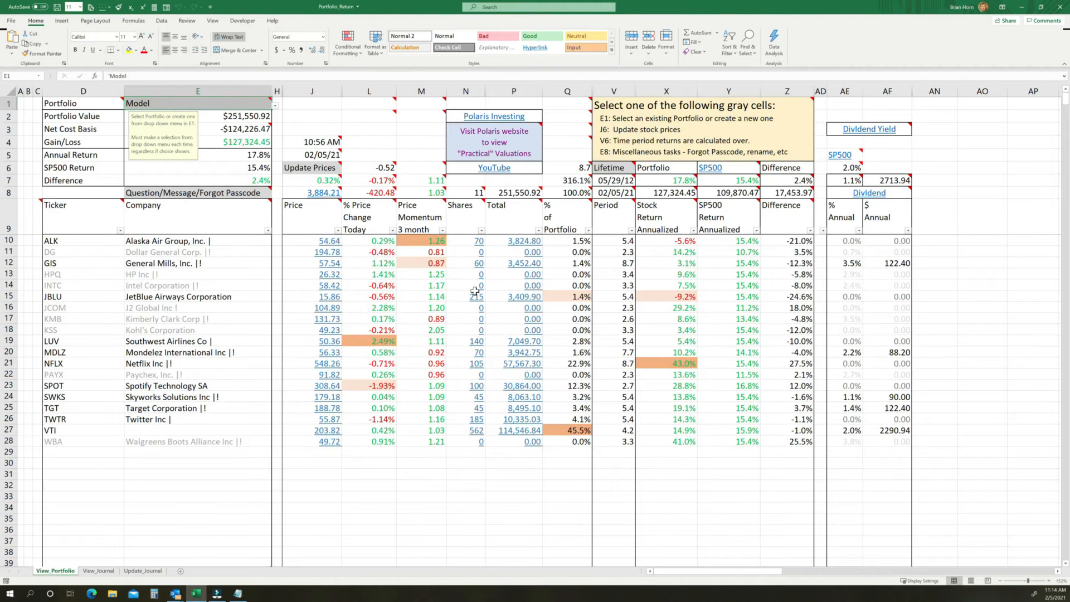
Unhide the Manage worksheet
mouse_move(693, 189)
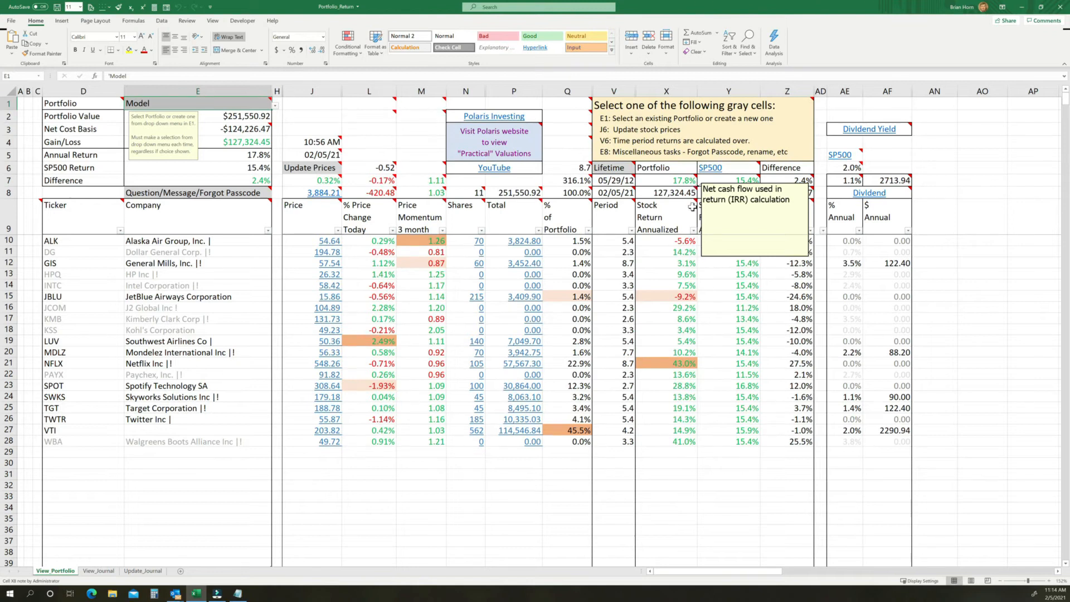
right_click(64, 571)
click(87, 551)
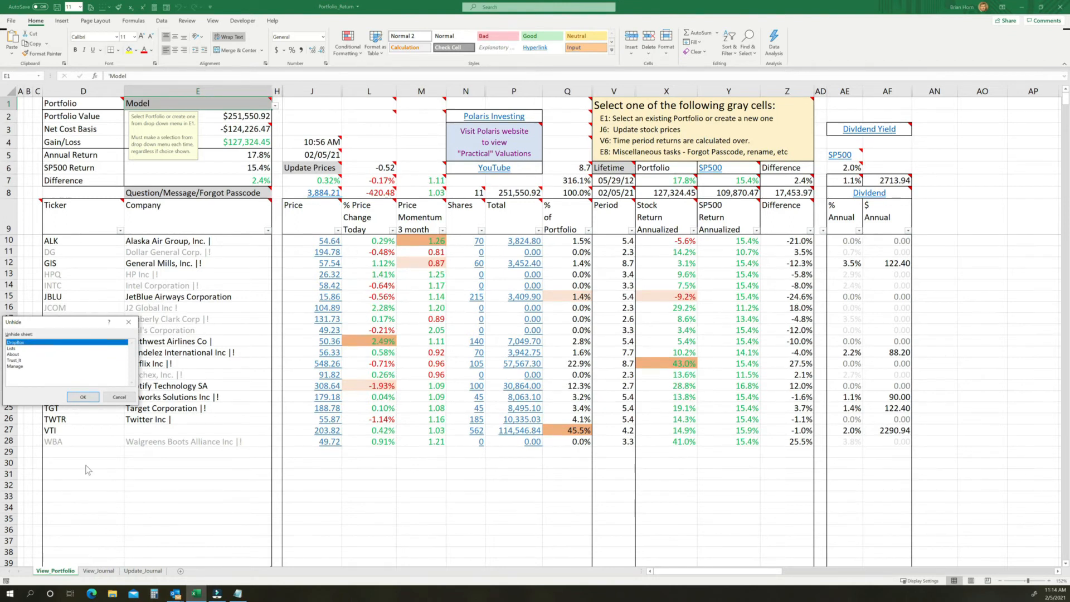
double_click(17, 366)
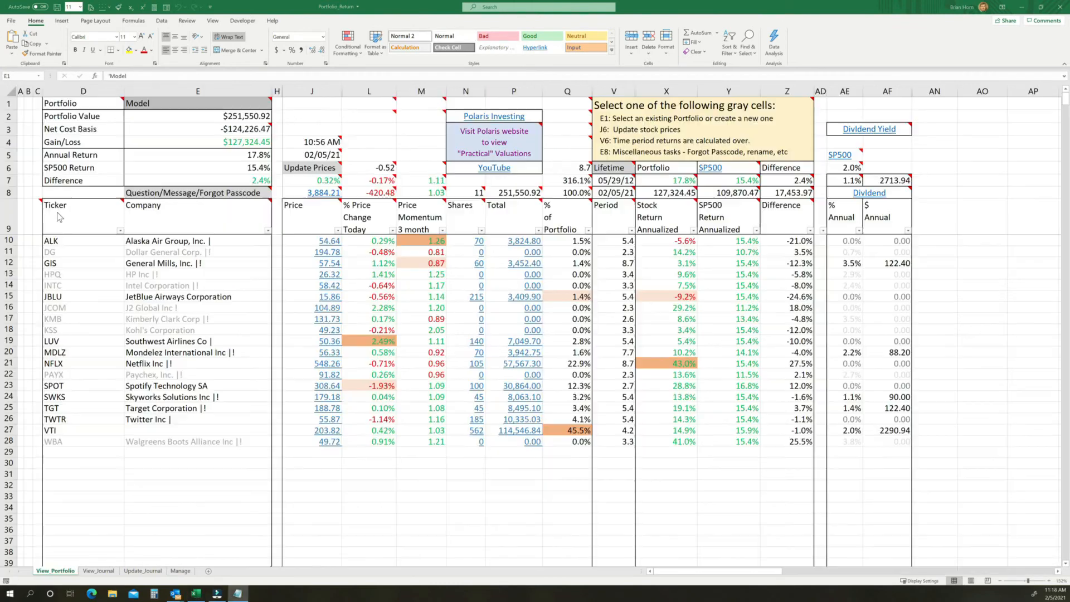
Mark Netflix, JetBlue and General Mills with an X in column C to exclude them from the portfolio return
click(37, 89)
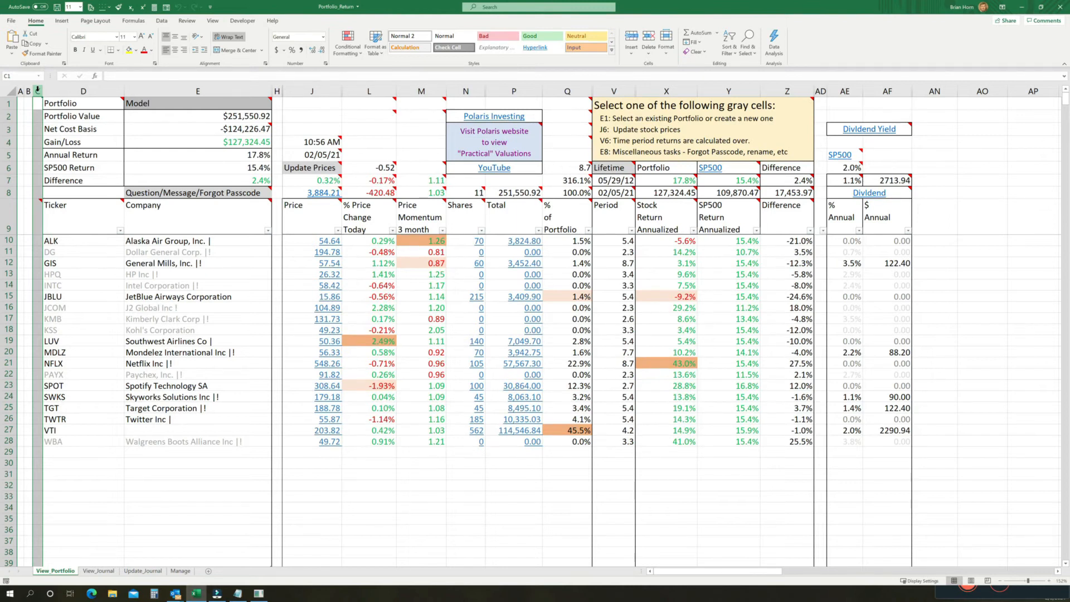
click(258, 593)
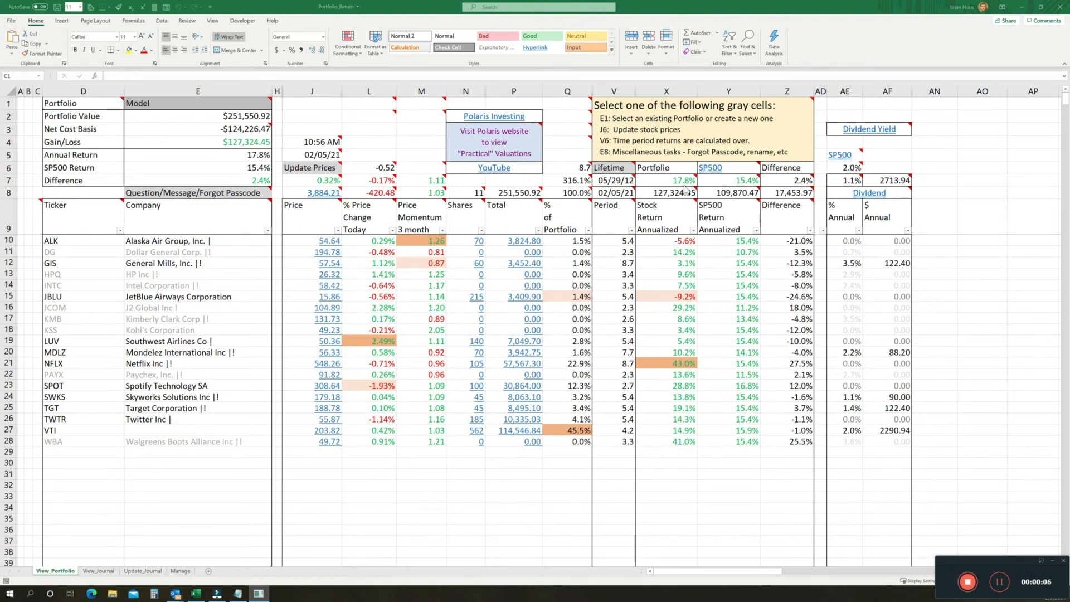
click(41, 365)
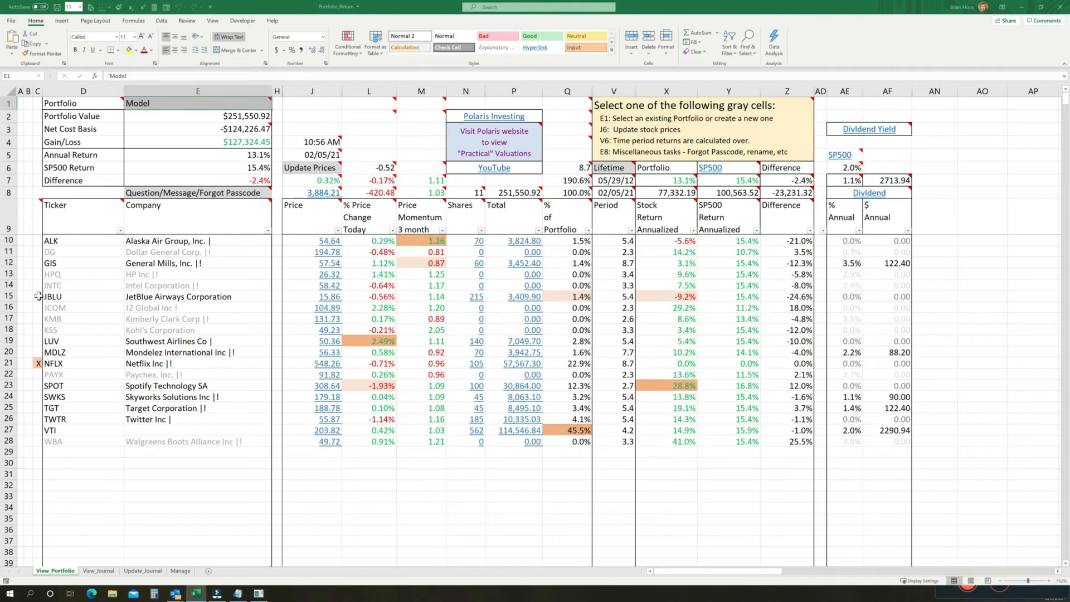
click(38, 295)
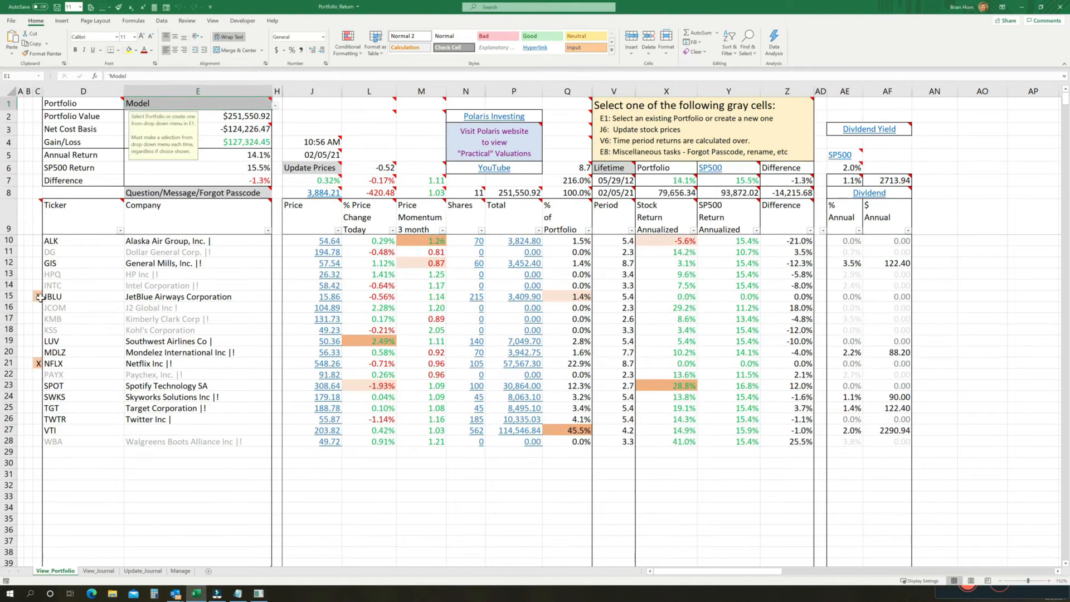
click(37, 264)
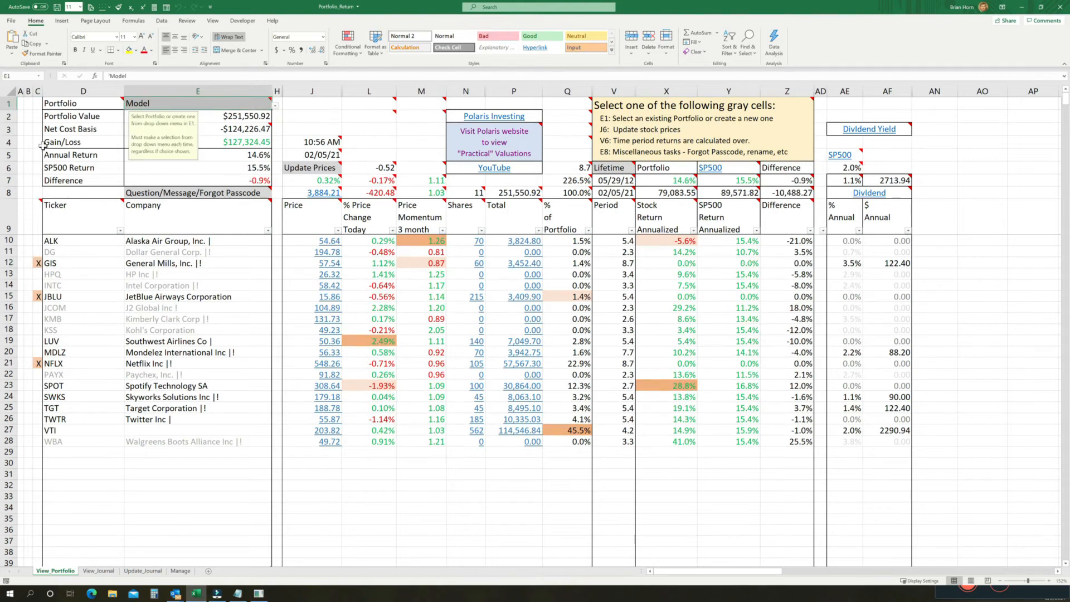
Clear all the exclusion marks from column C
click(37, 91)
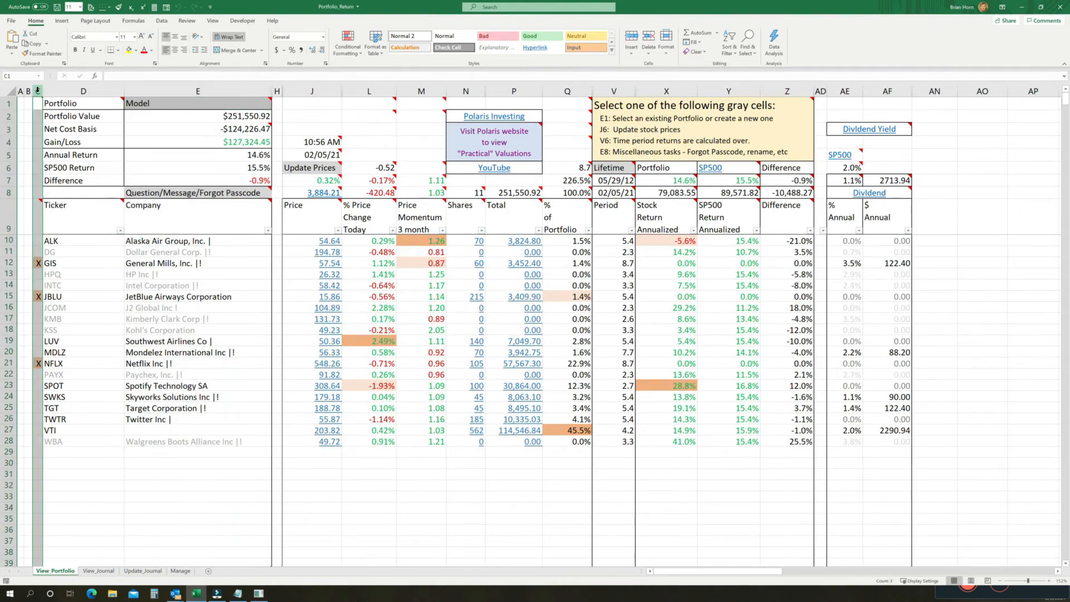
right_click(37, 90)
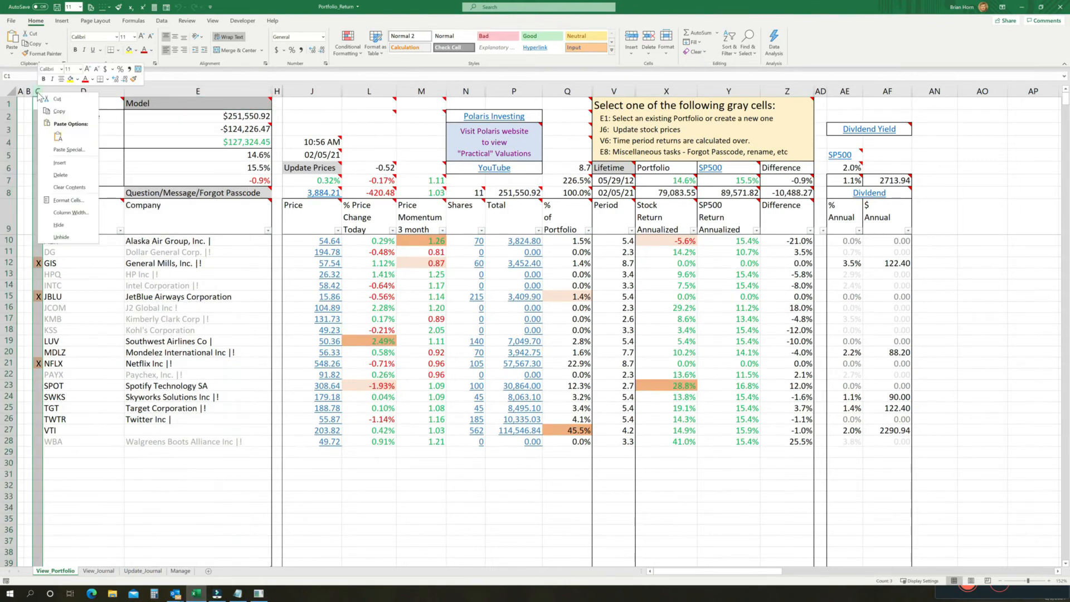
click(79, 187)
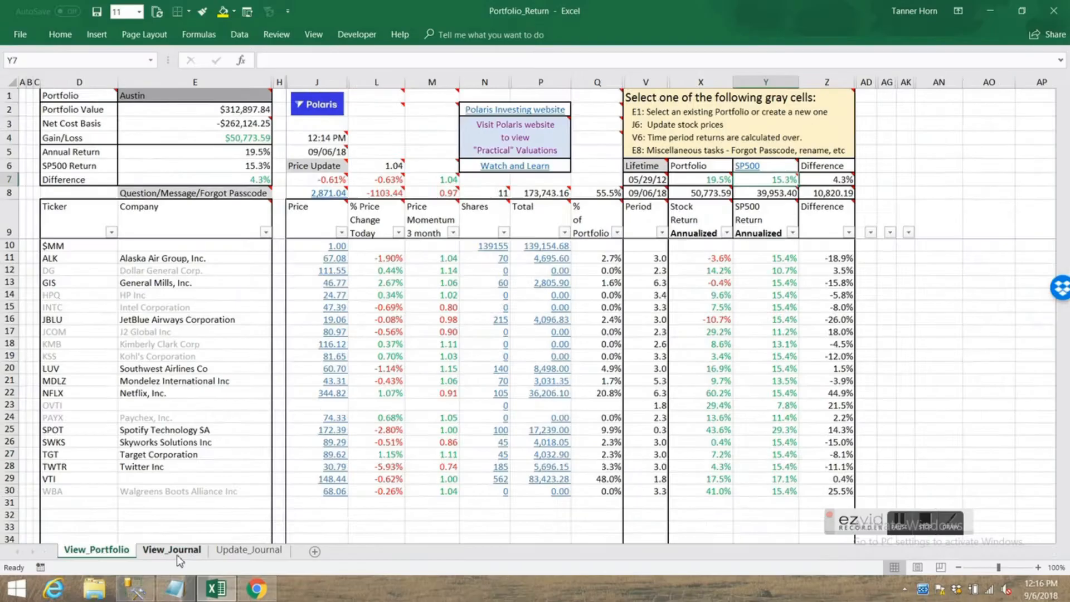
Look over the View_Journal and Update_Journal worksheets and return to View_Portfolio
click(171, 550)
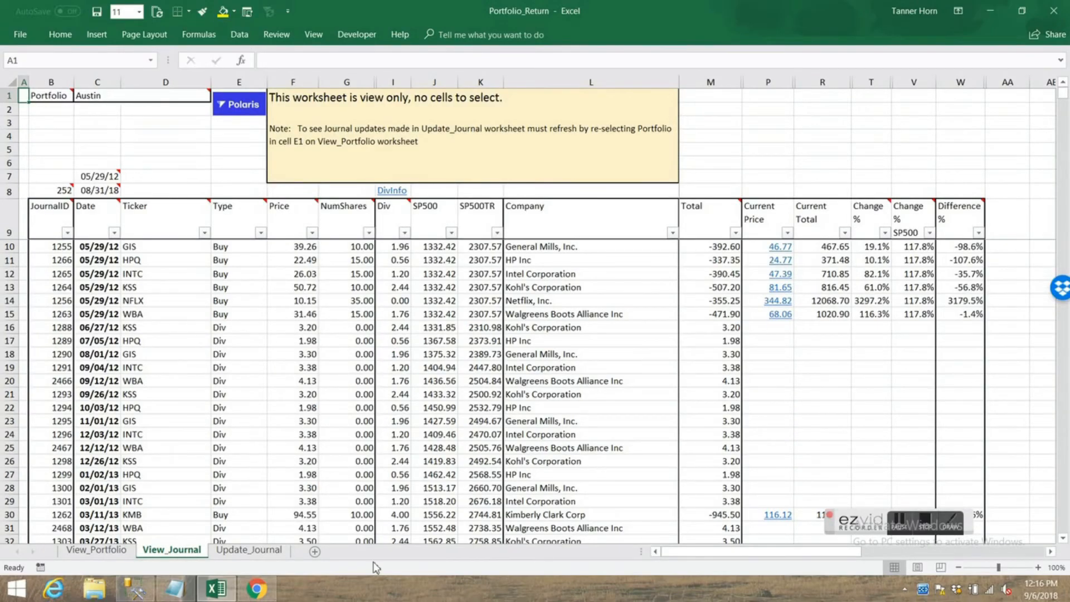
click(253, 554)
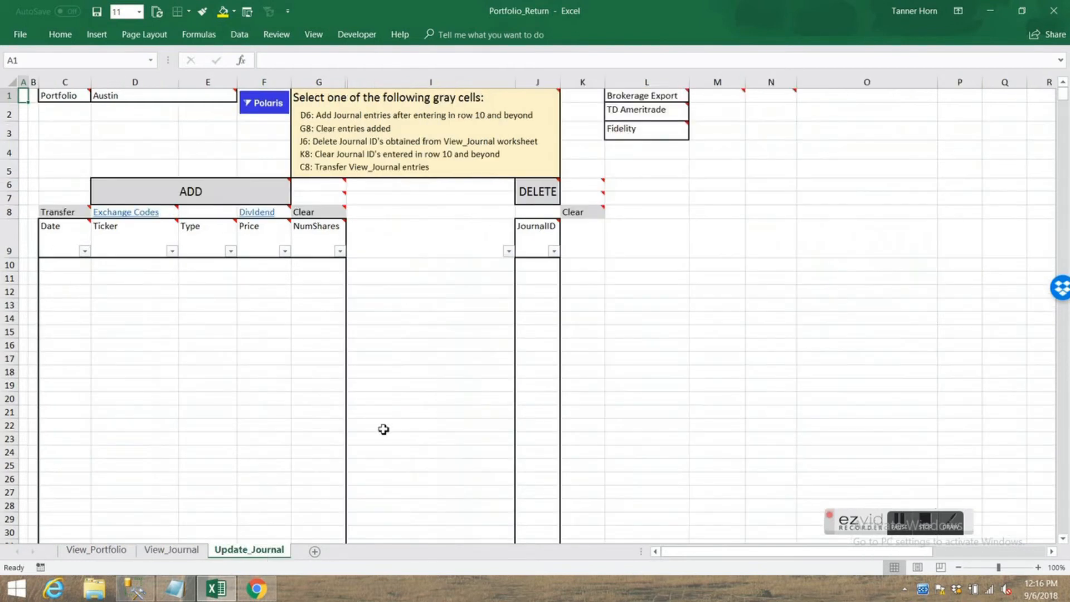
click(86, 553)
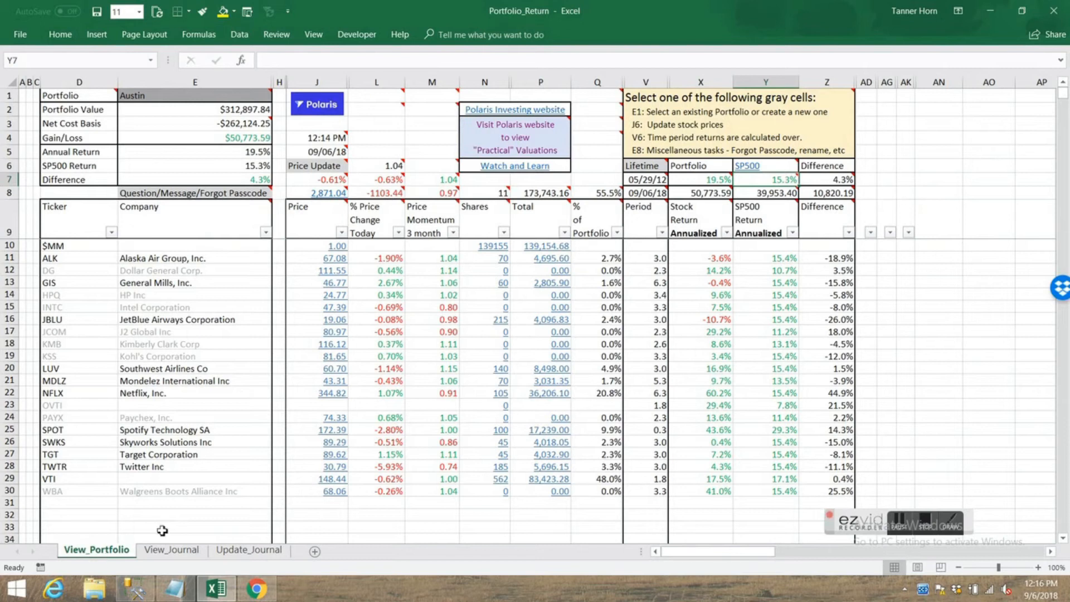
Choose Create Portfolio in cell E1 and name the new portfolio MyNew
click(264, 100)
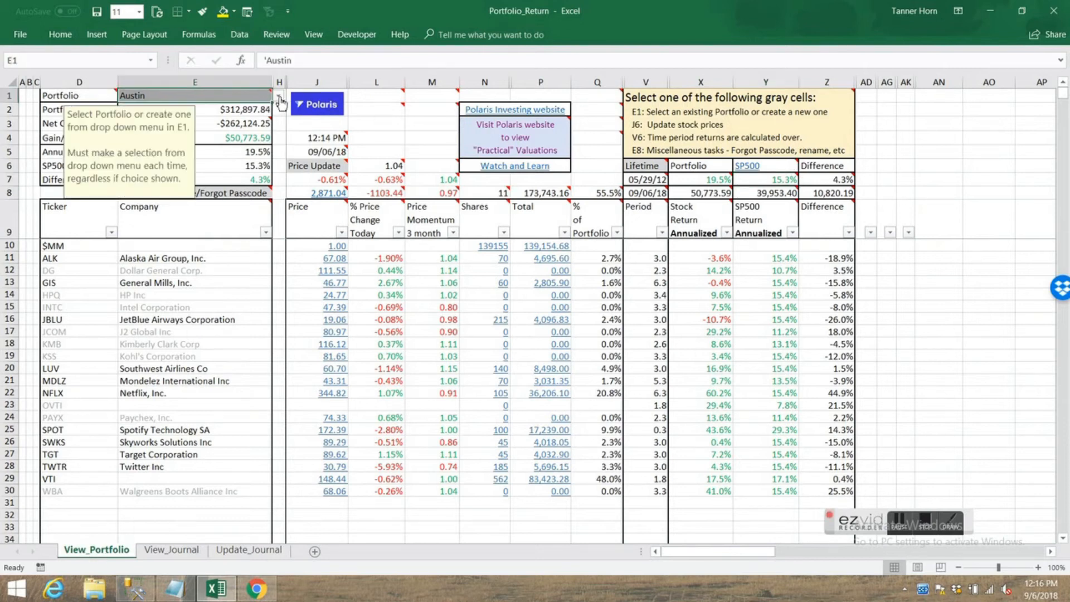
click(277, 96)
scroll(184, 131, up, 1)
click(171, 117)
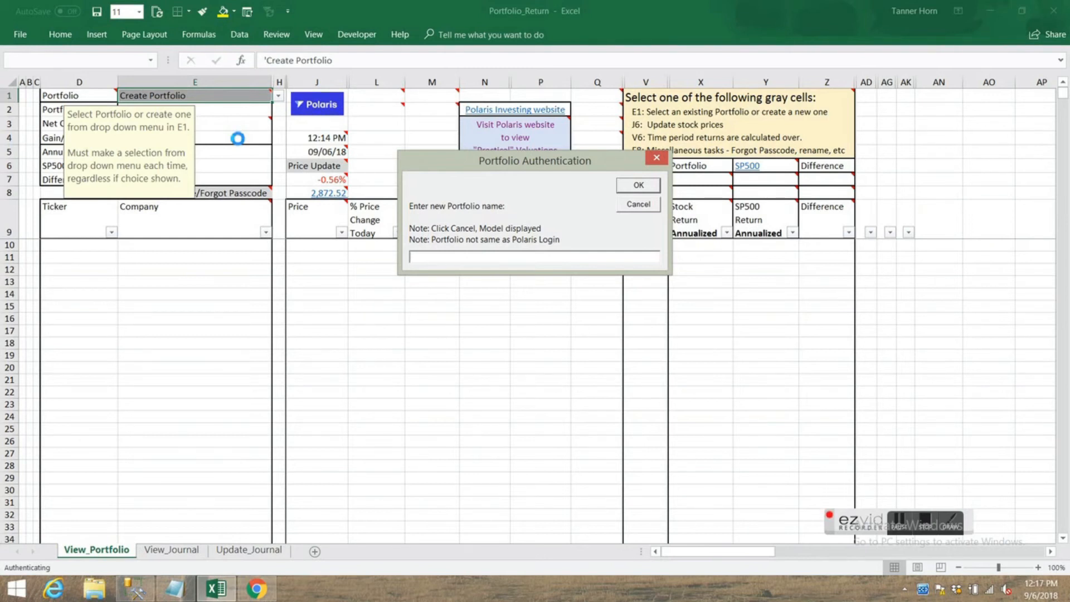
text(MyNa)
key(BackSpace)
key(BackSpace)
text(New)
click(635, 185)
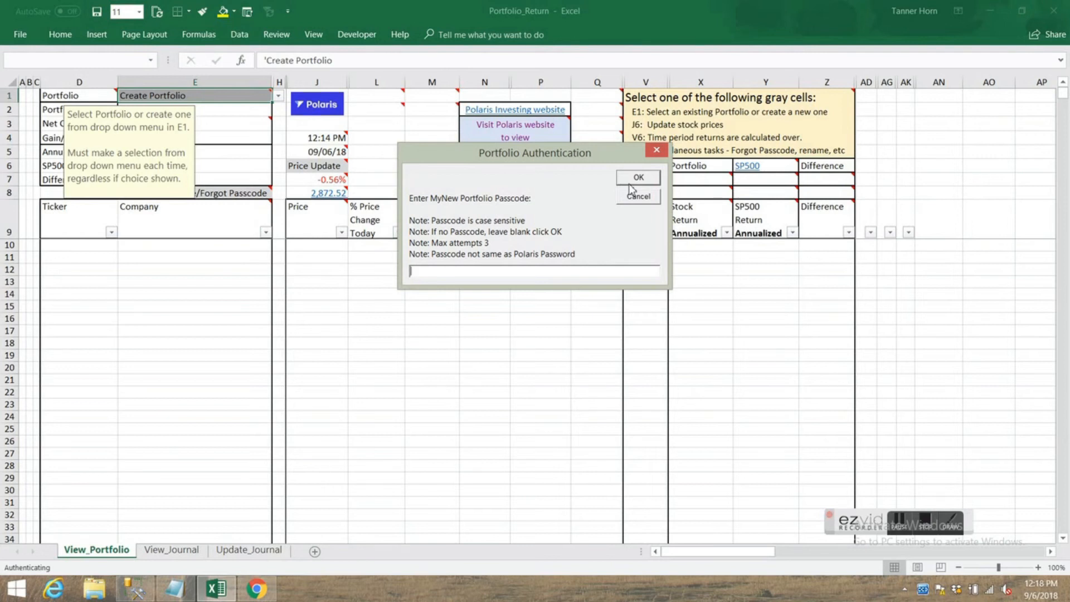
Leave the MyNew portfolio's passcode blank and finish creating the portfolio
click(638, 177)
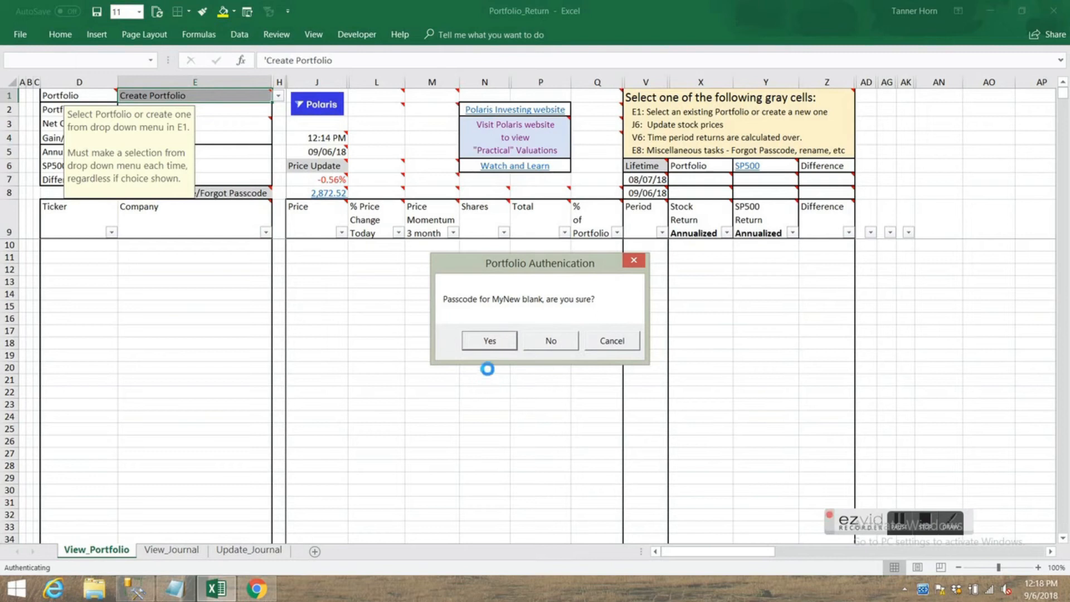
click(486, 342)
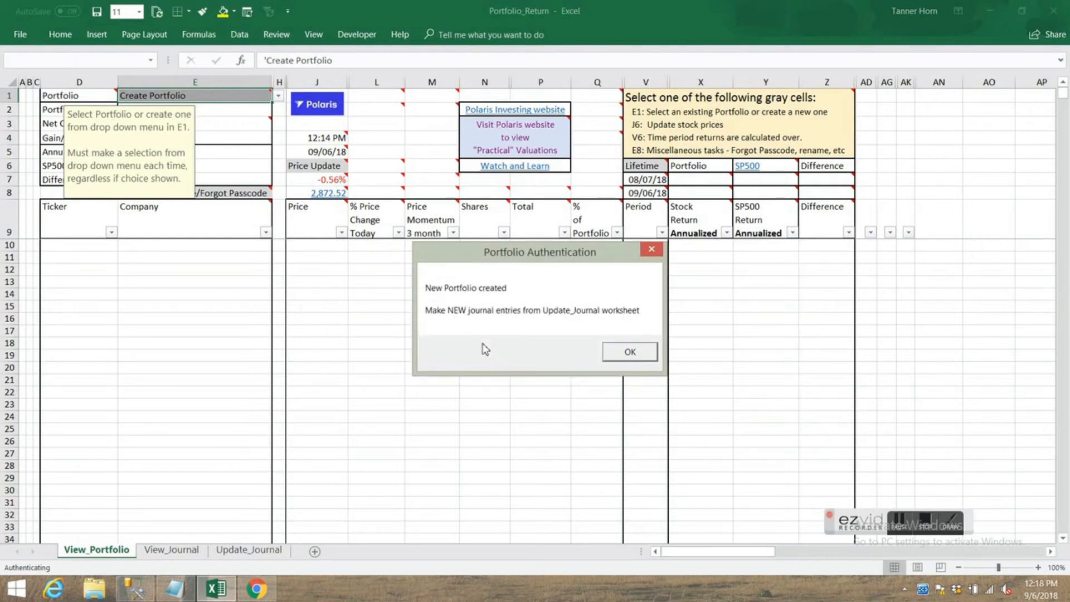
click(625, 355)
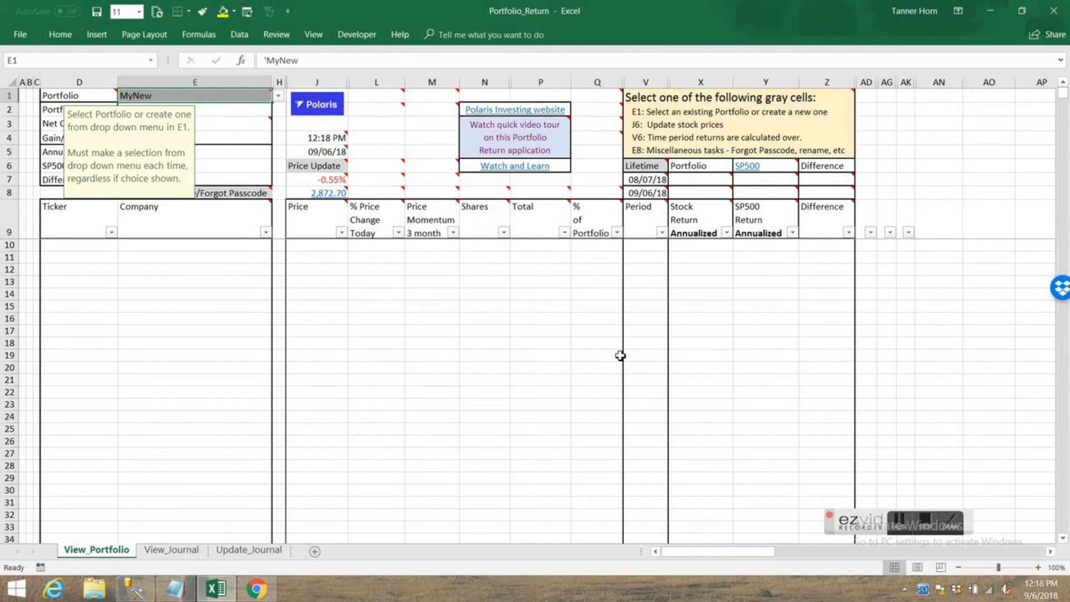
Look over the empty View_Journal and Update_Journal worksheets of the MyNew portfolio, including the JournalID column
click(172, 549)
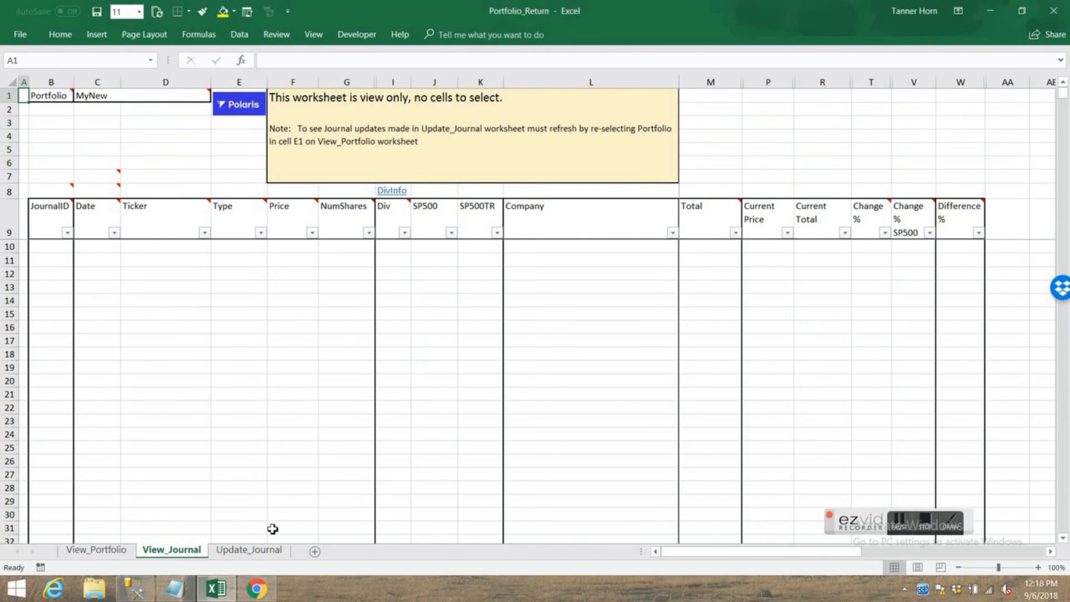
click(245, 550)
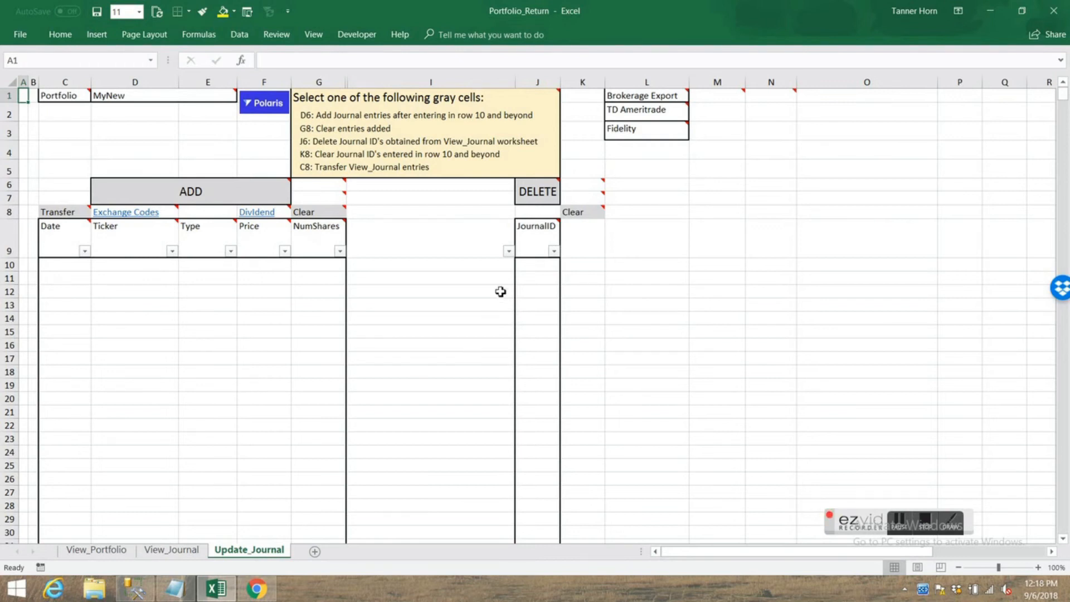
click(172, 552)
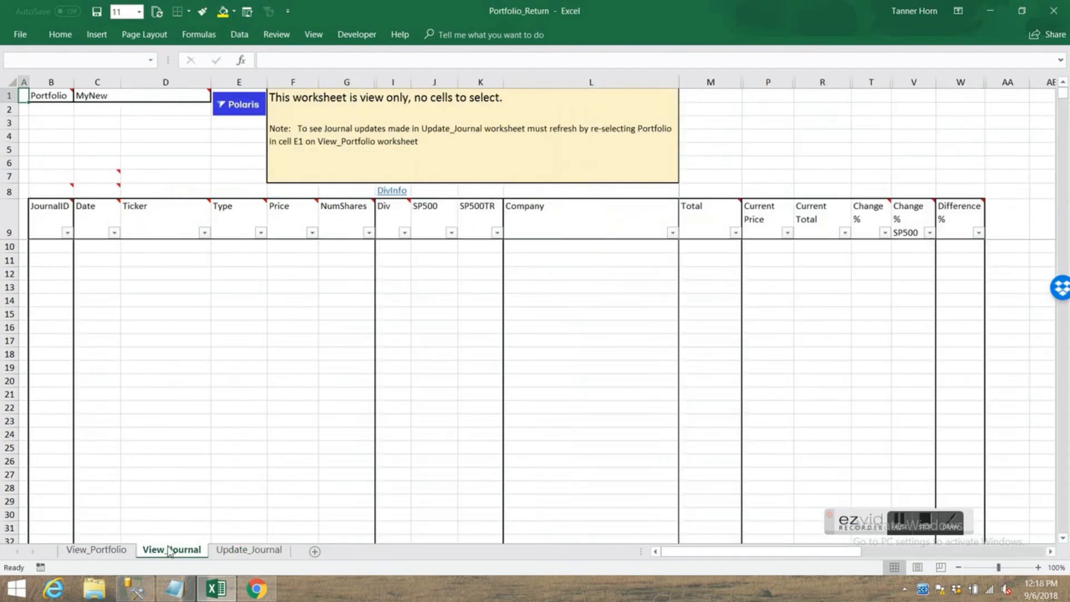
click(45, 276)
click(52, 319)
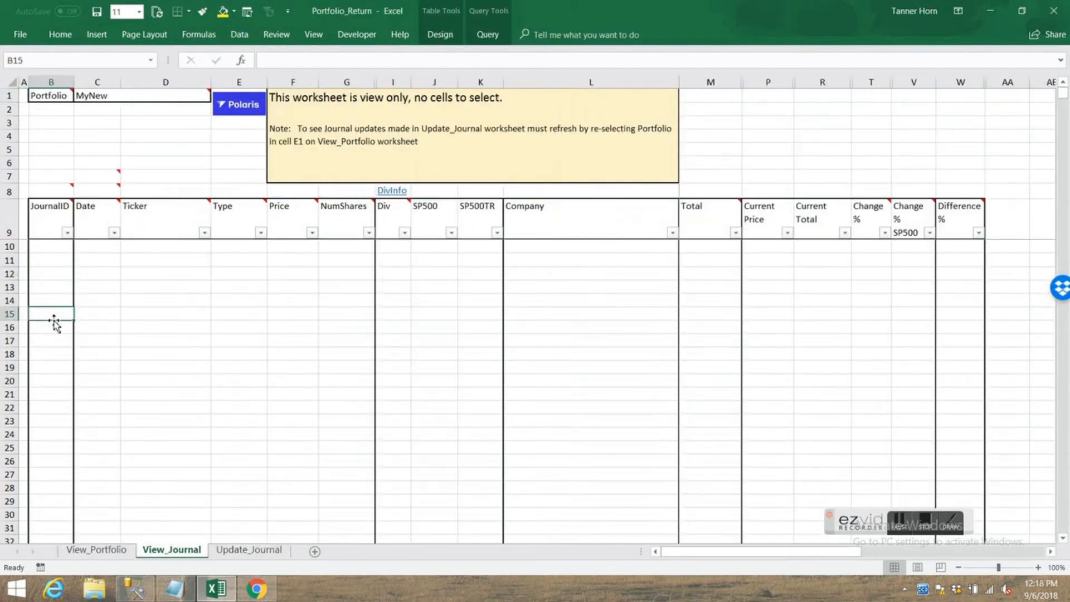
Enter an AAPL Buy dated 10/20/17 at price 220.00 for 75.00 shares in row 12 of the Update_Journal worksheet
click(242, 552)
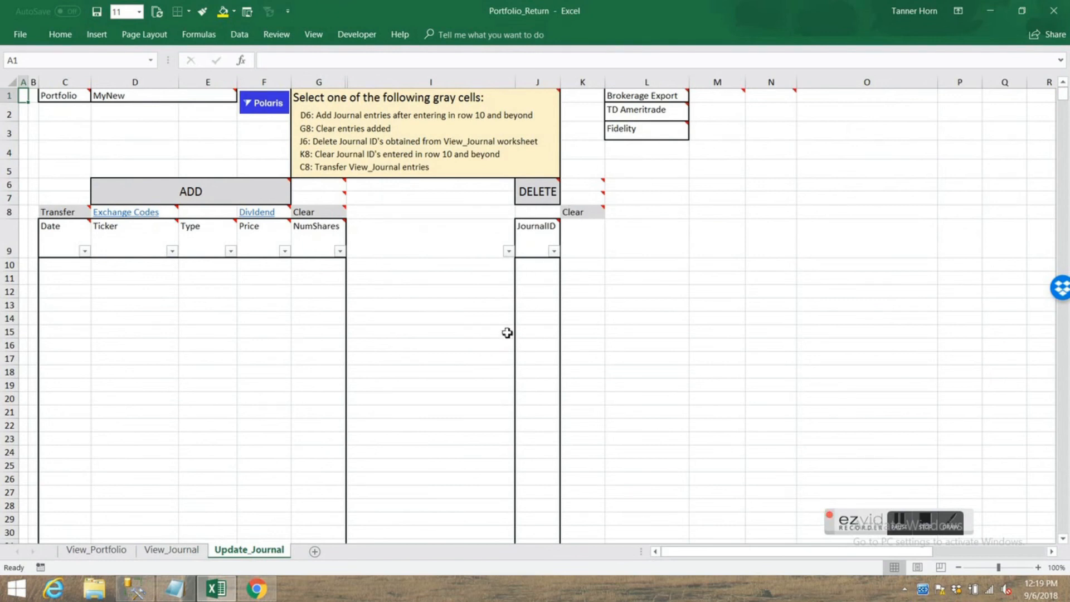
key(alt+Tab)
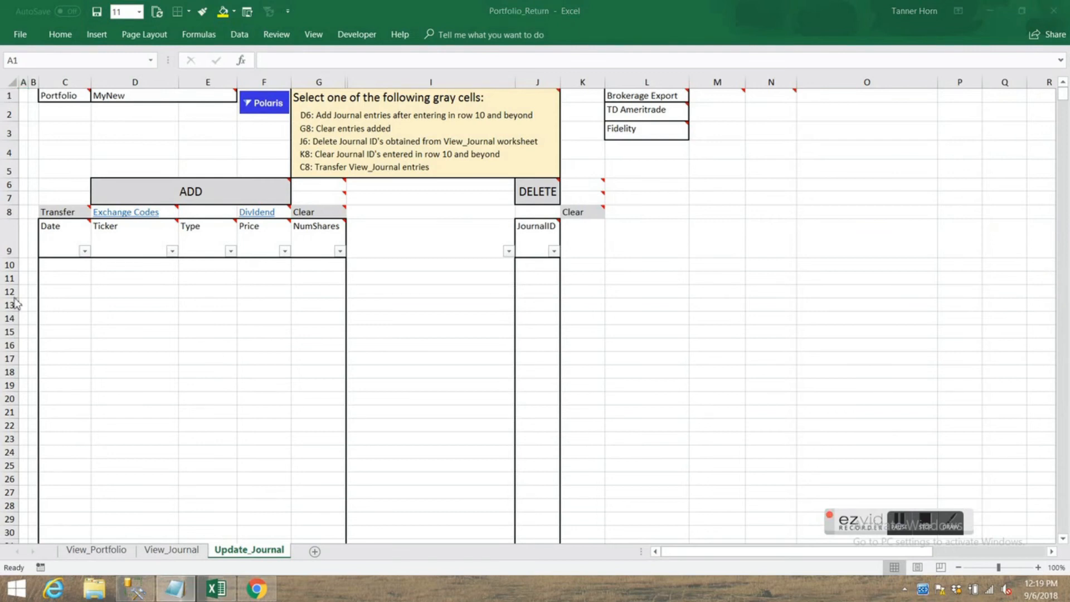
key(alt+Tab)
click(57, 290)
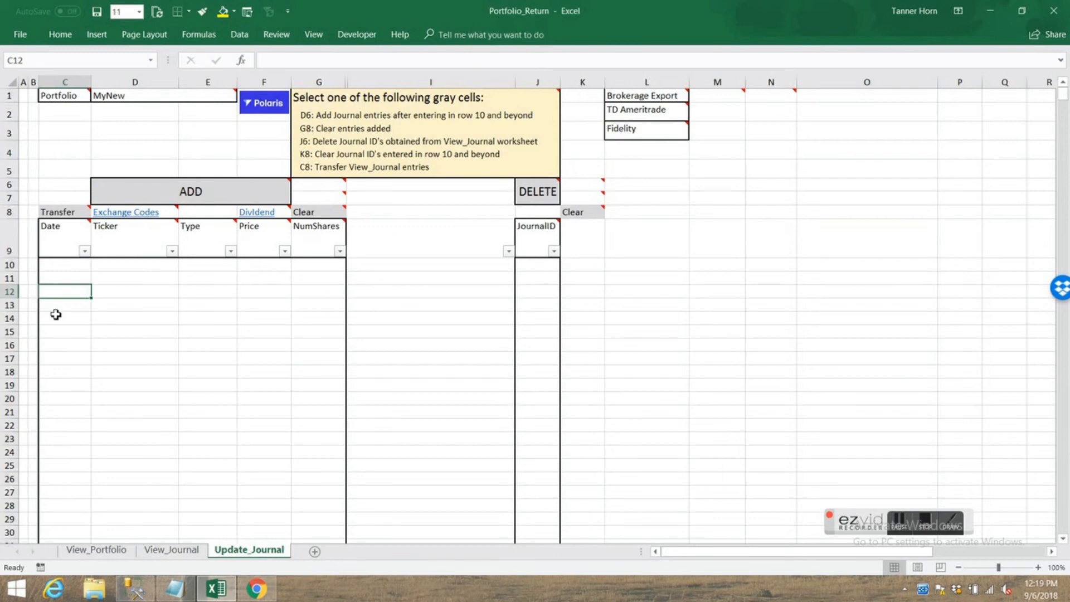
text(10/20/17	AAPL	Buy	220.00	75.00)
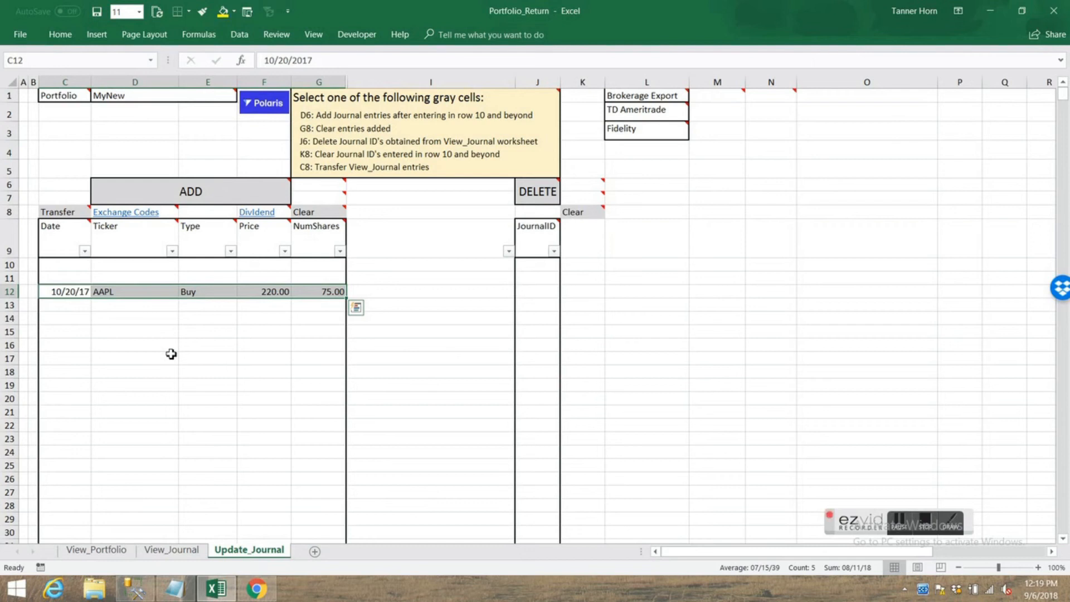
click(428, 343)
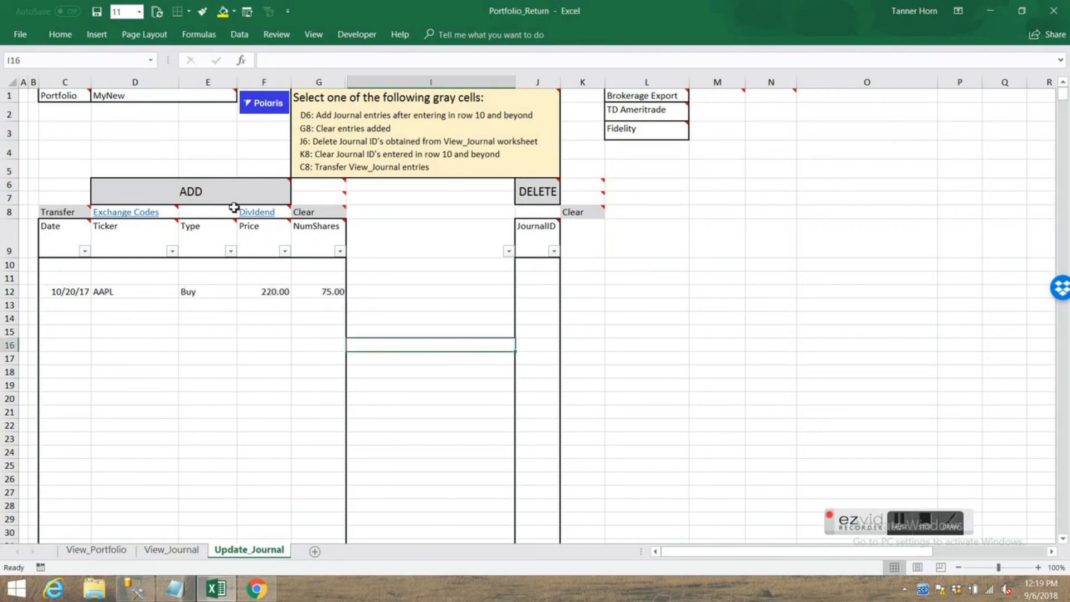
Add the entered AAPL purchase to the MyNew journal and dismiss the update message
mouse_move(226, 191)
click(82, 306)
click(82, 321)
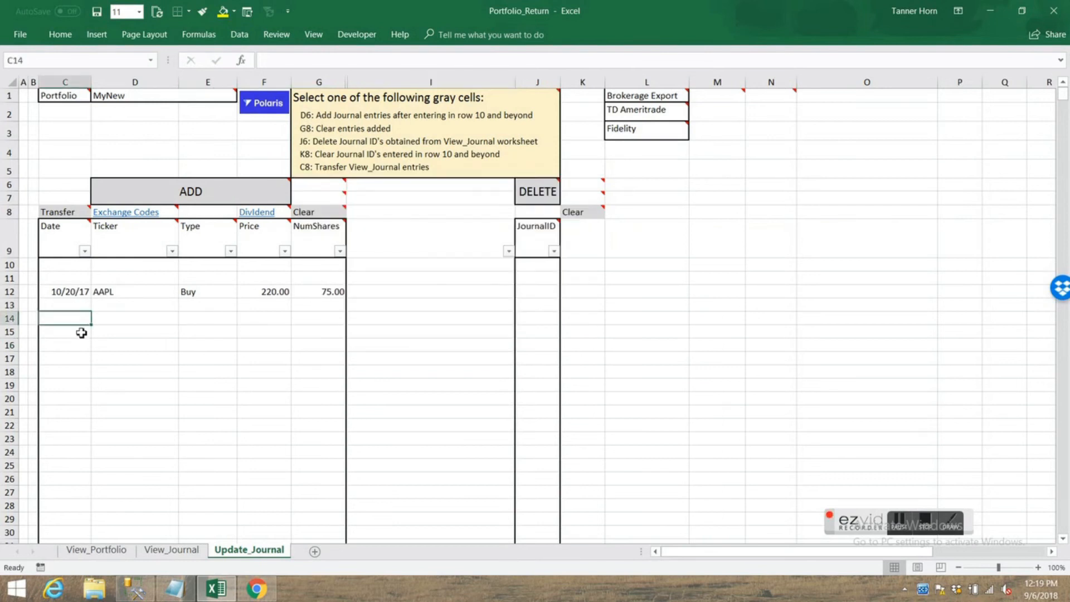
click(222, 194)
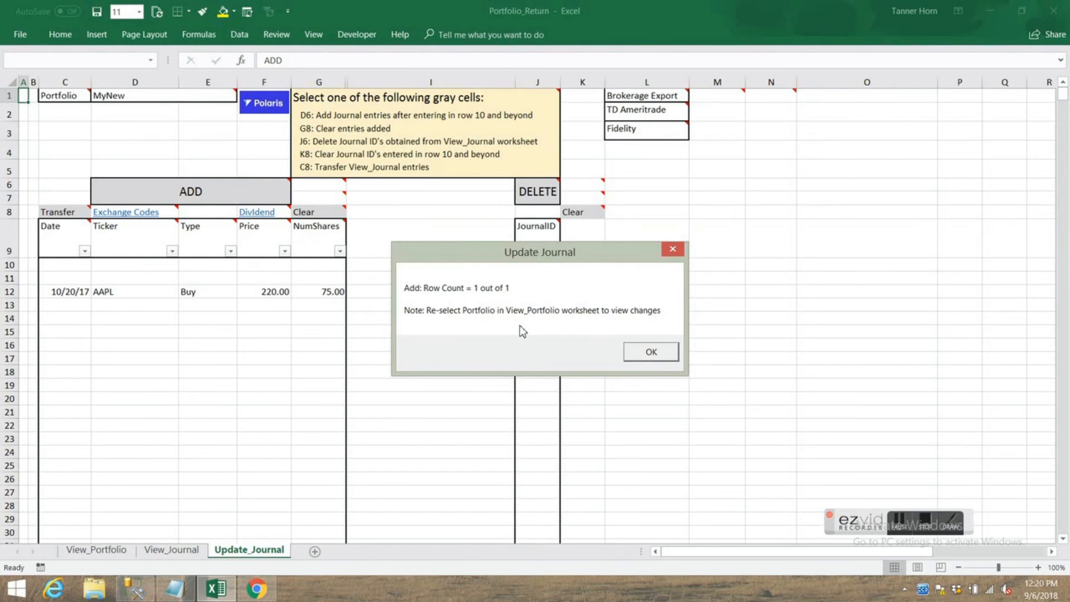
click(650, 352)
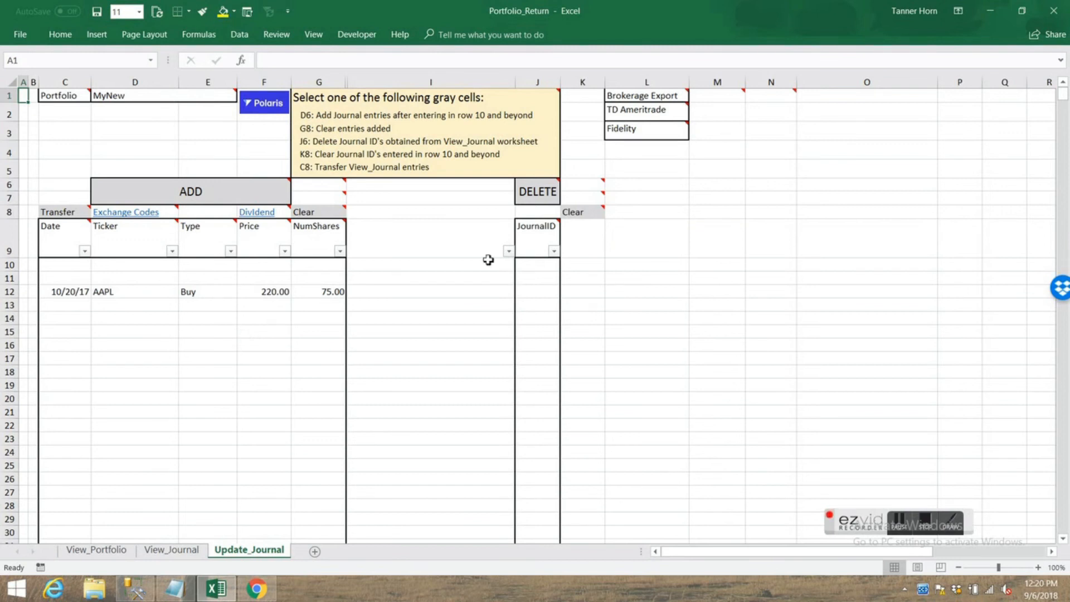
Examine the Brokerage Export cells, the column header notes, and row 12's Type choices, Price and NumShares on Update_Journal
click(654, 99)
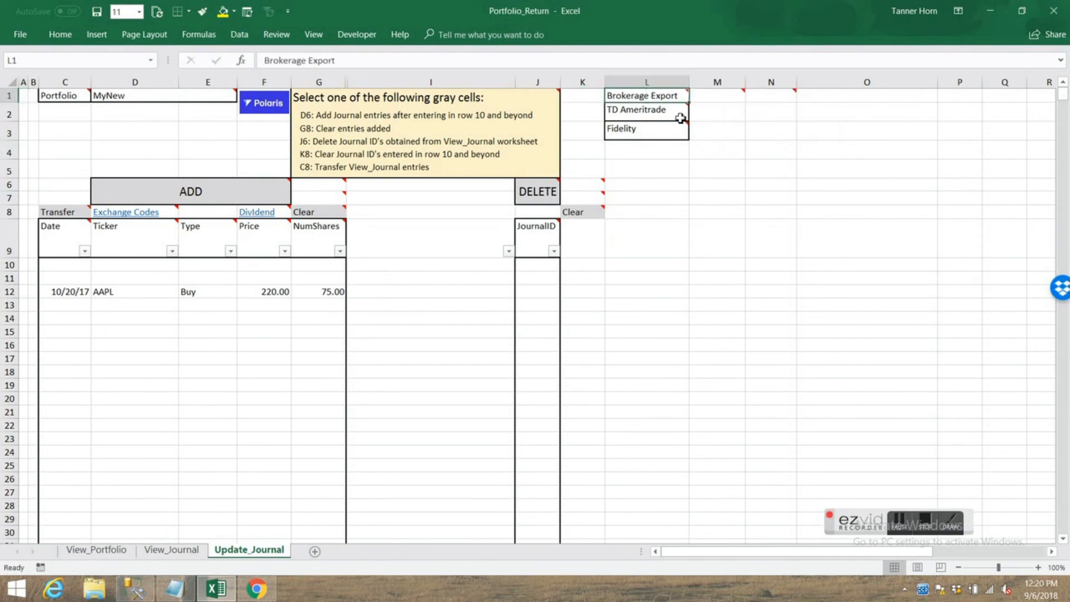
mouse_move(680, 115)
mouse_move(60, 248)
mouse_move(149, 236)
click(223, 291)
click(243, 291)
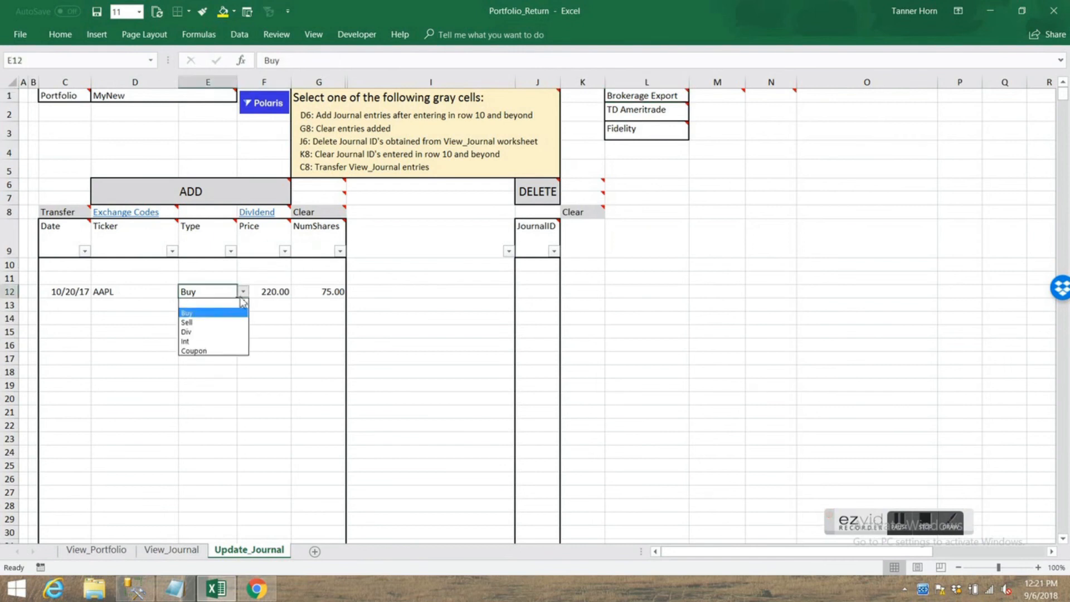
click(207, 296)
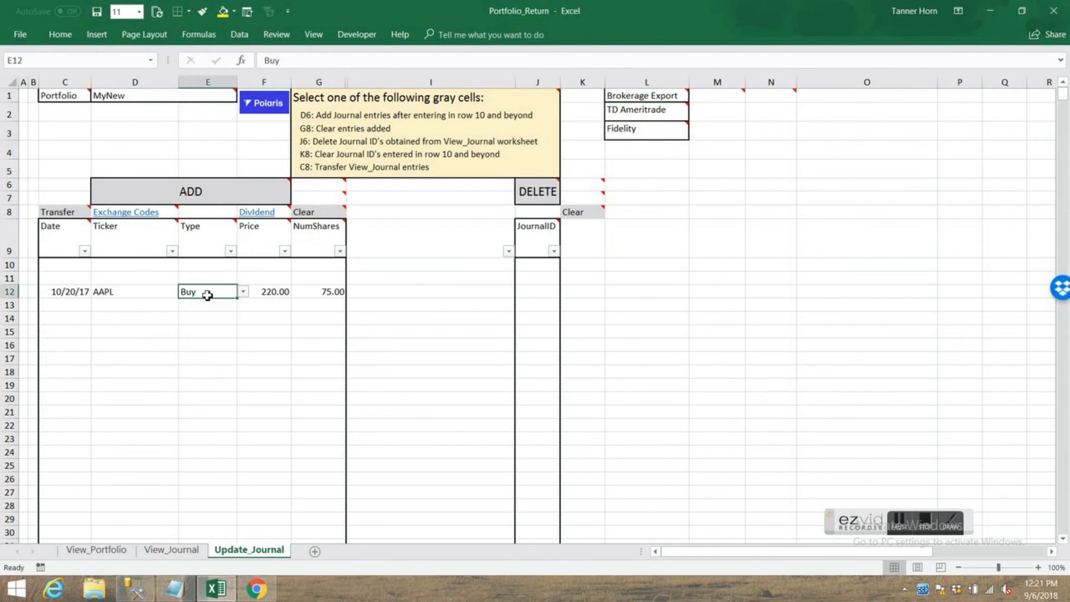
click(243, 292)
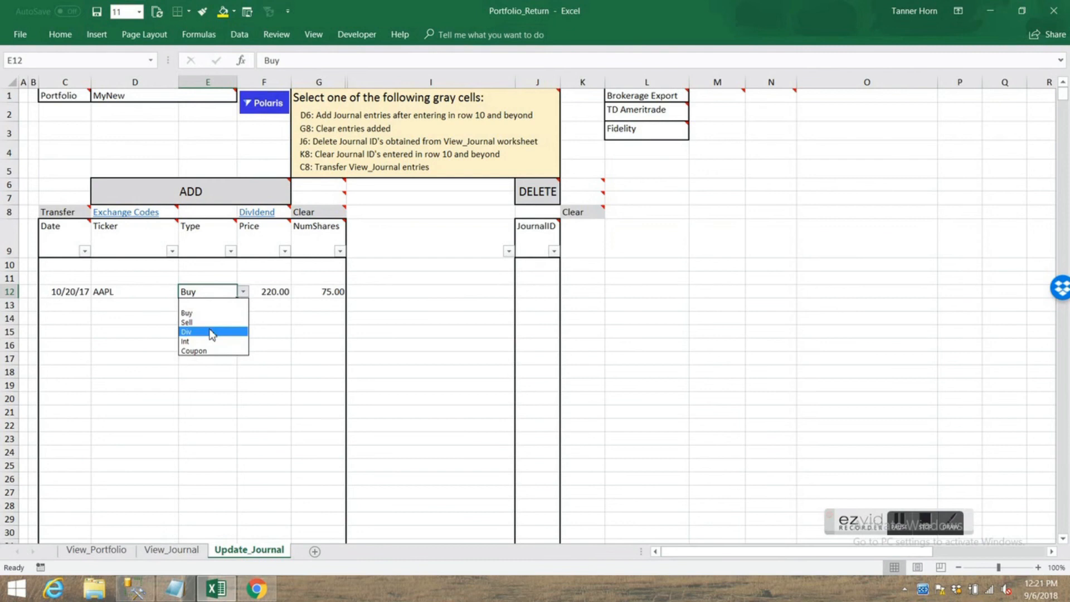
click(212, 239)
mouse_move(212, 237)
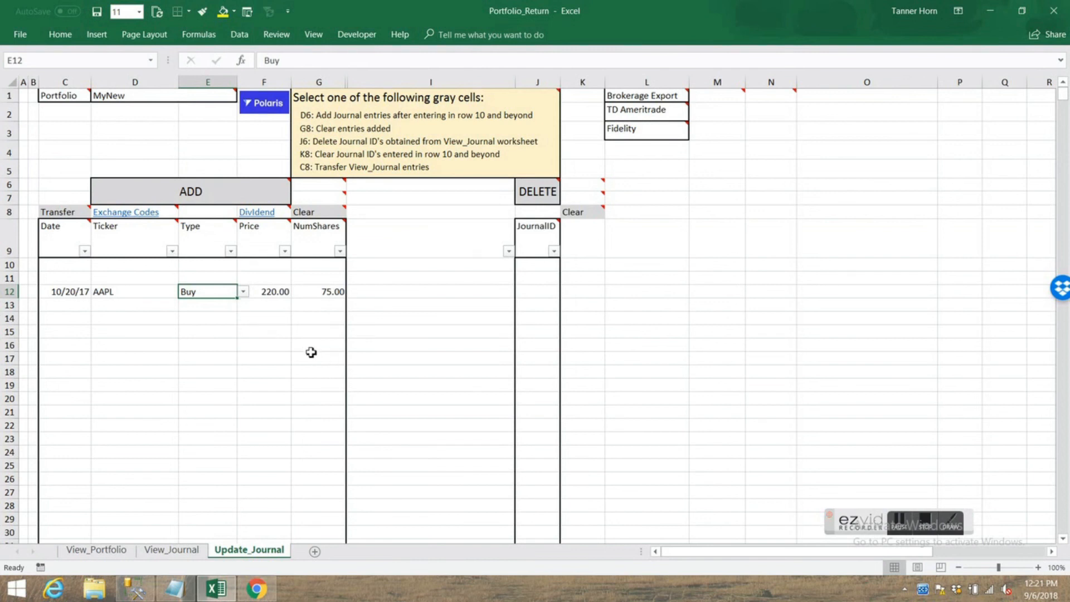
click(278, 296)
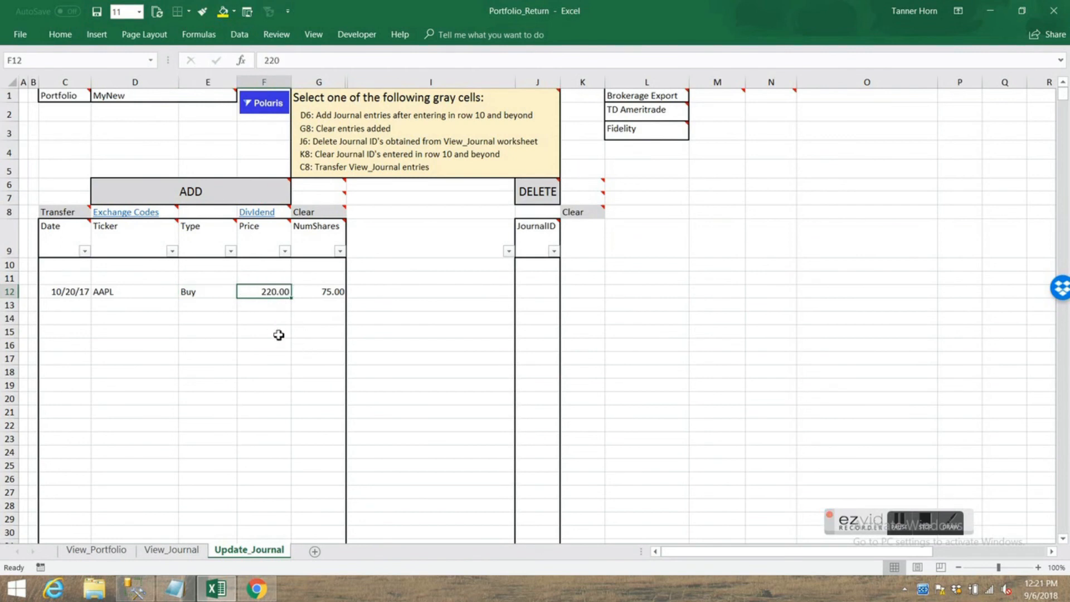
click(330, 292)
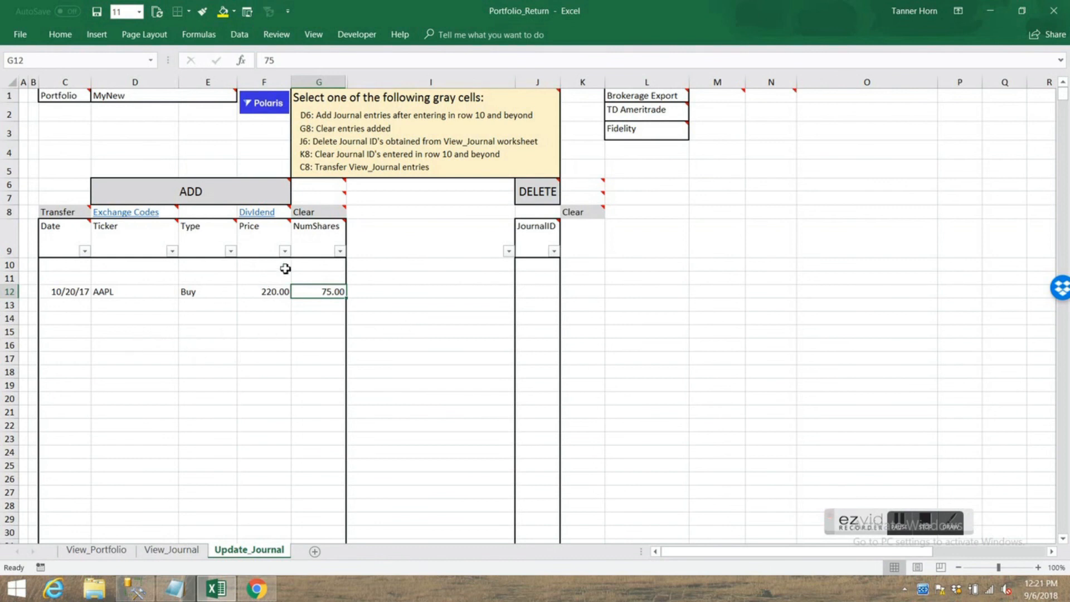
Clear the added entry from the Update_Journal input rows, check View_Journal, dismiss its reminder and return to Update_Journal
click(305, 213)
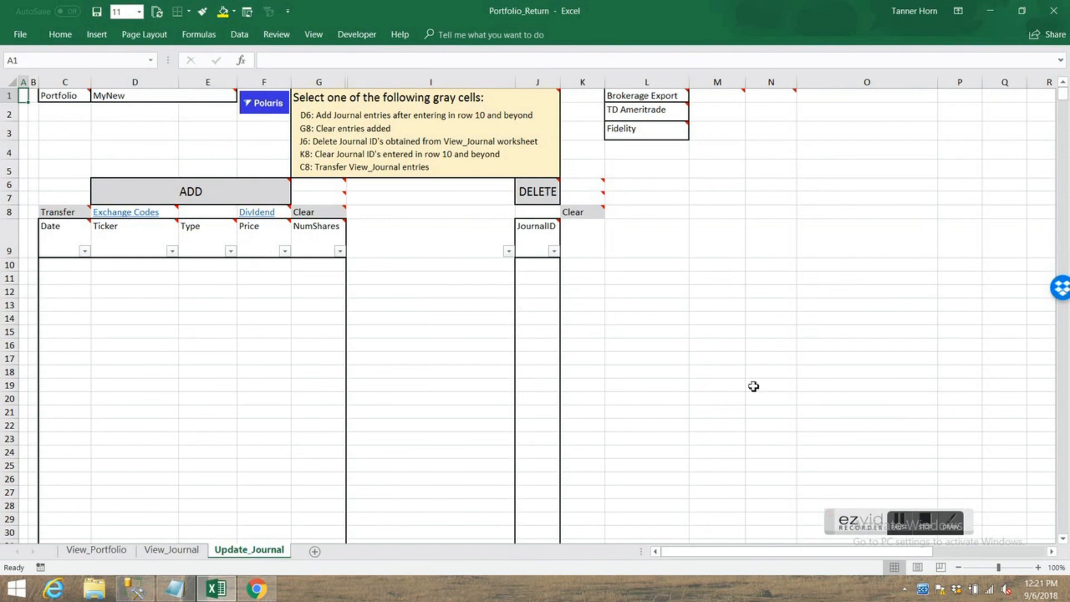
click(170, 550)
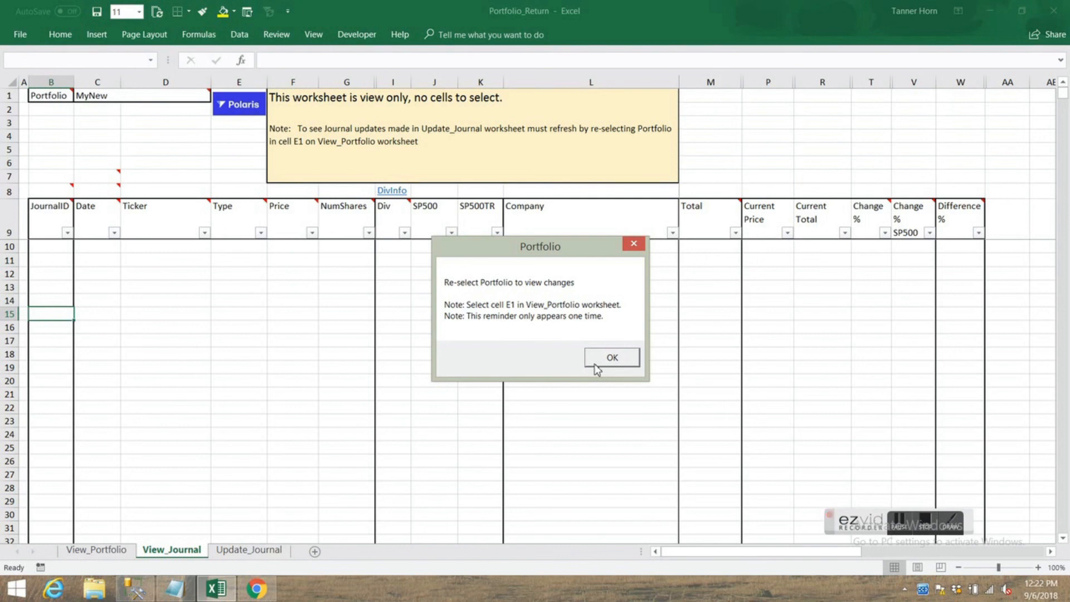
click(612, 358)
click(249, 550)
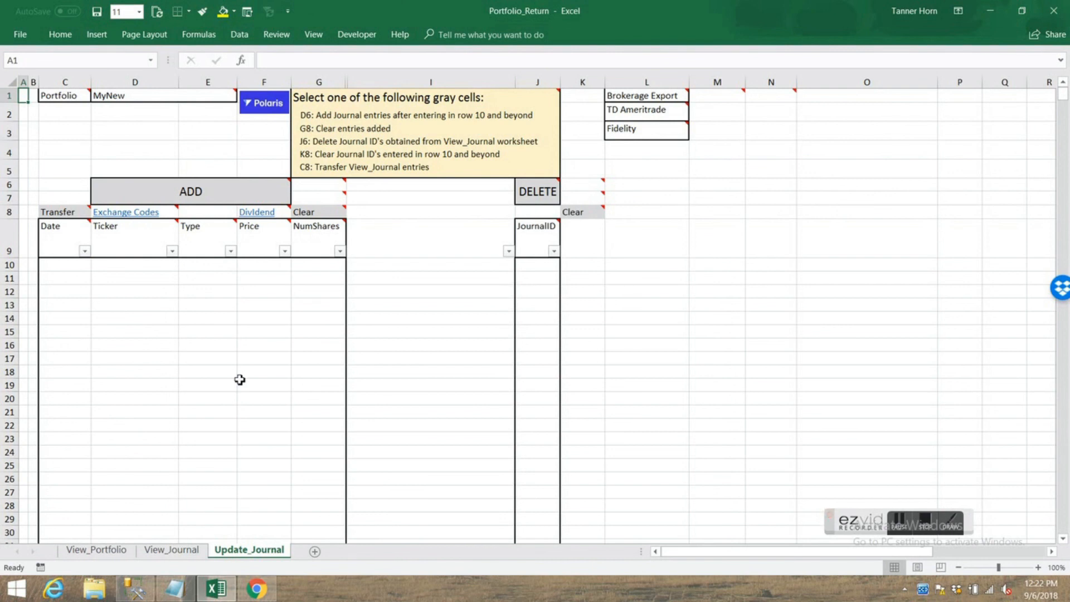
Re-select the MyNew portfolio in cell E1 of View_Portfolio to load the journal changes
click(106, 551)
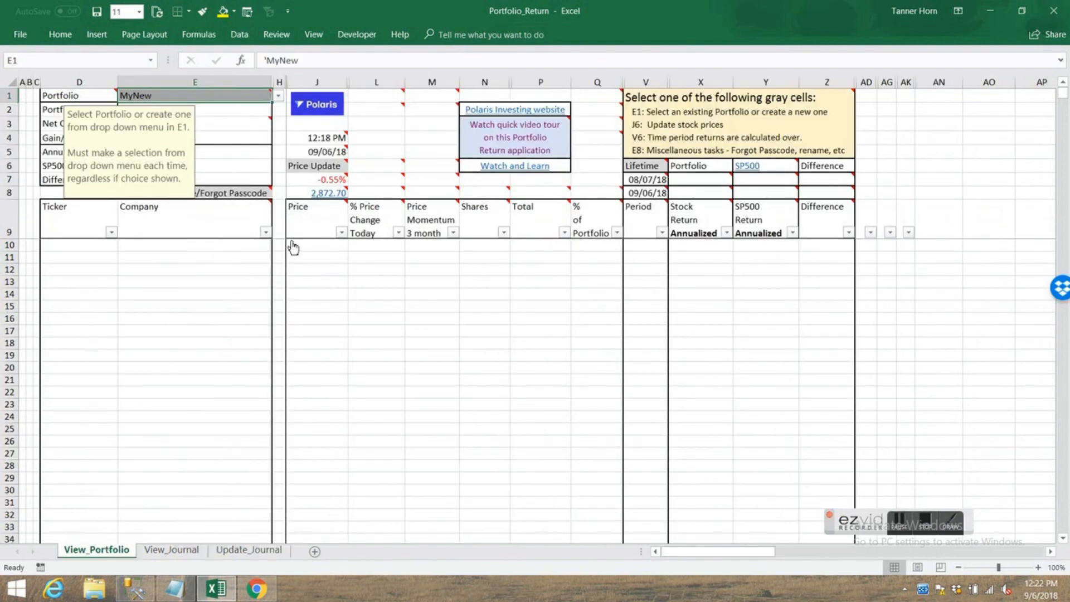
click(278, 96)
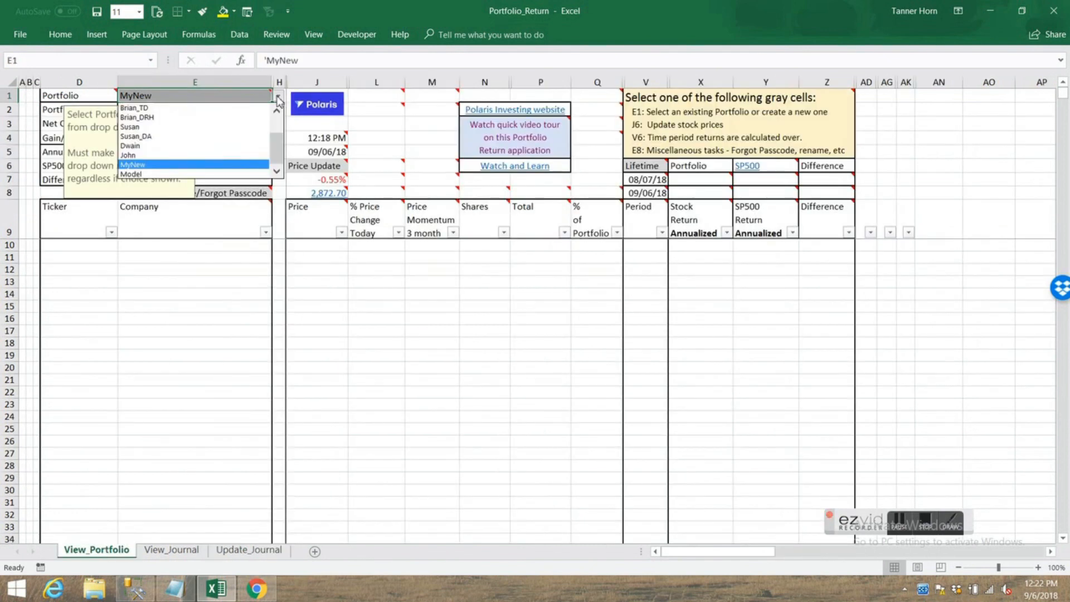
drag(277, 144, 276, 111)
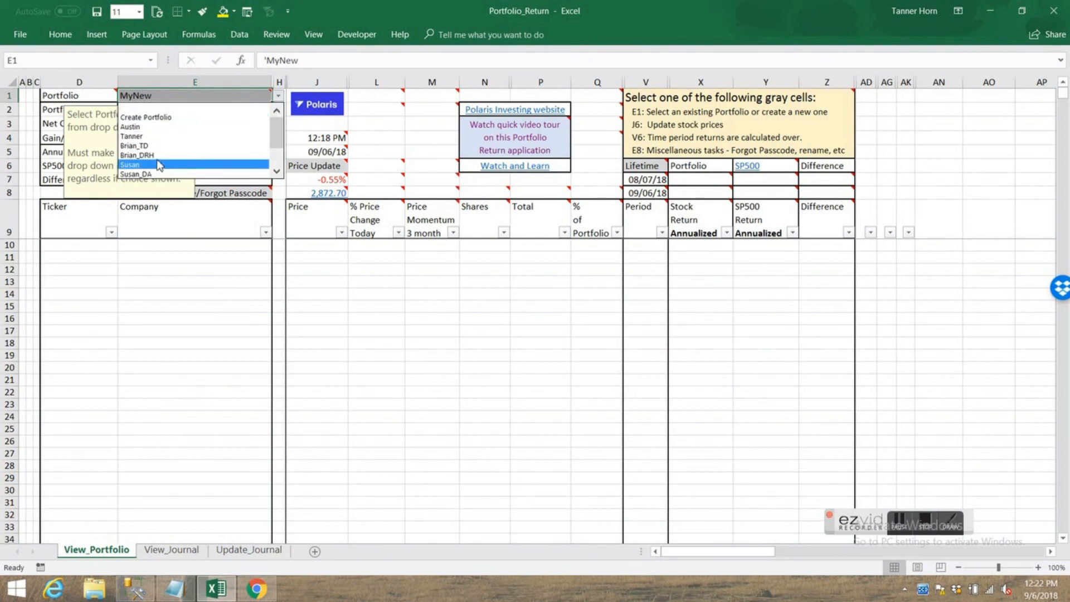
drag(276, 132, 265, 154)
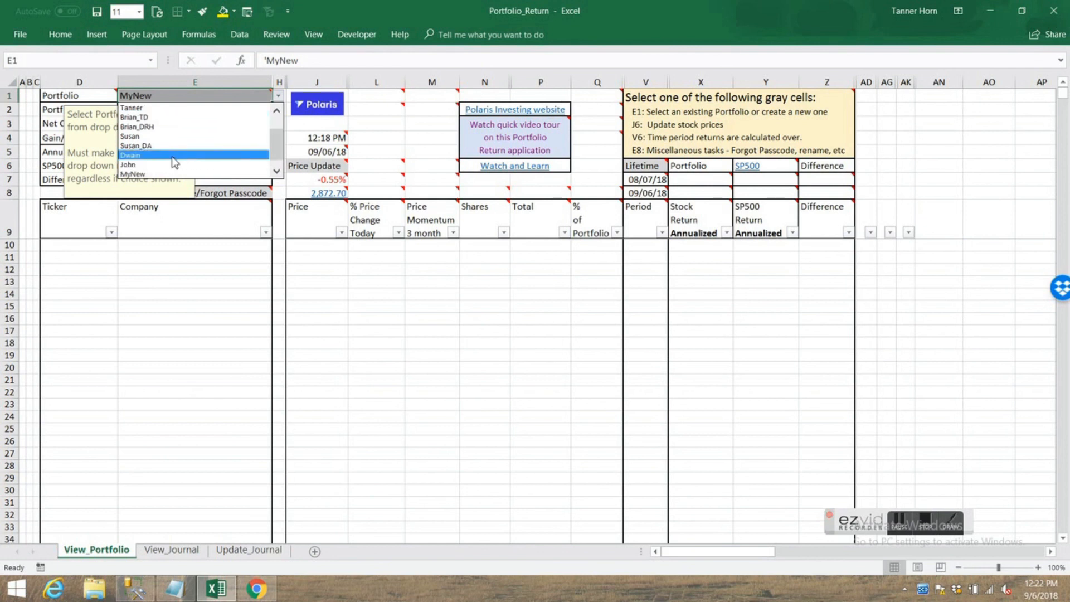
click(134, 174)
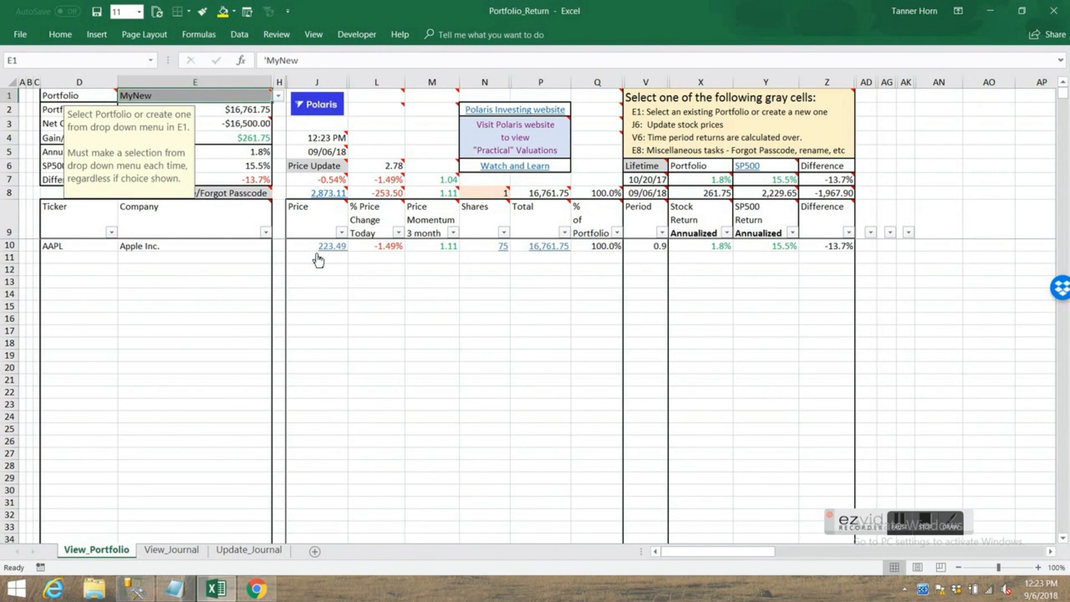
Review the AAPL entry's JournalID on View_Journal and the JournalID deletion column on Update_Journal
click(183, 552)
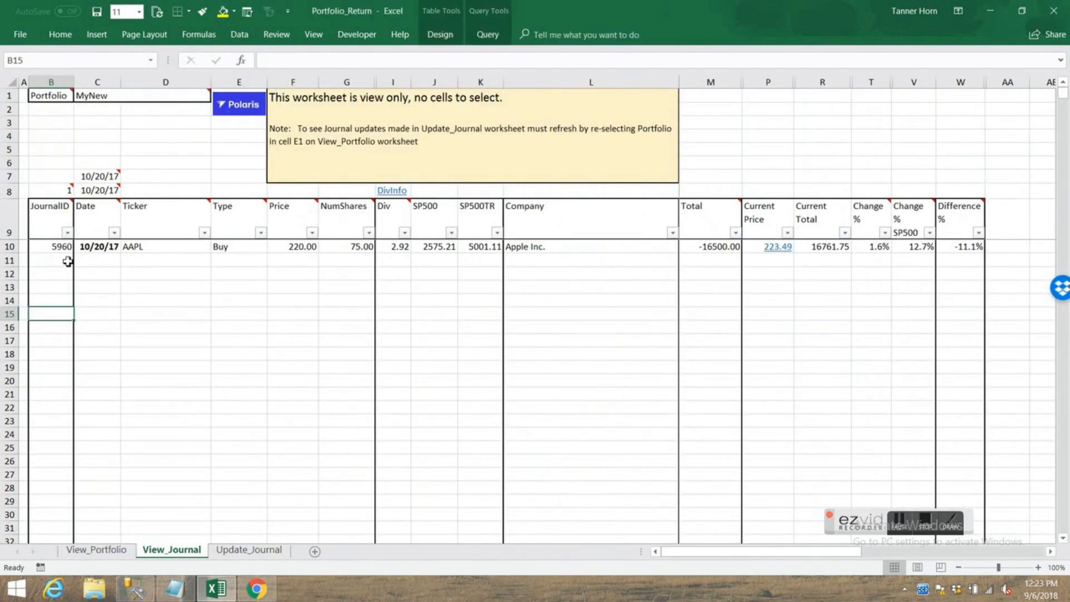
click(56, 249)
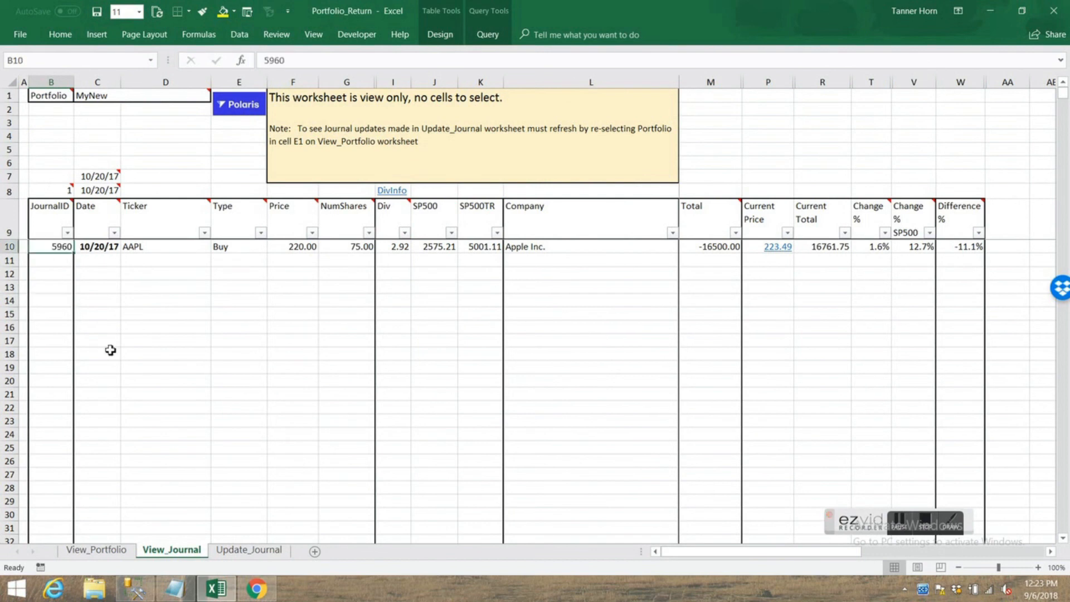
click(245, 553)
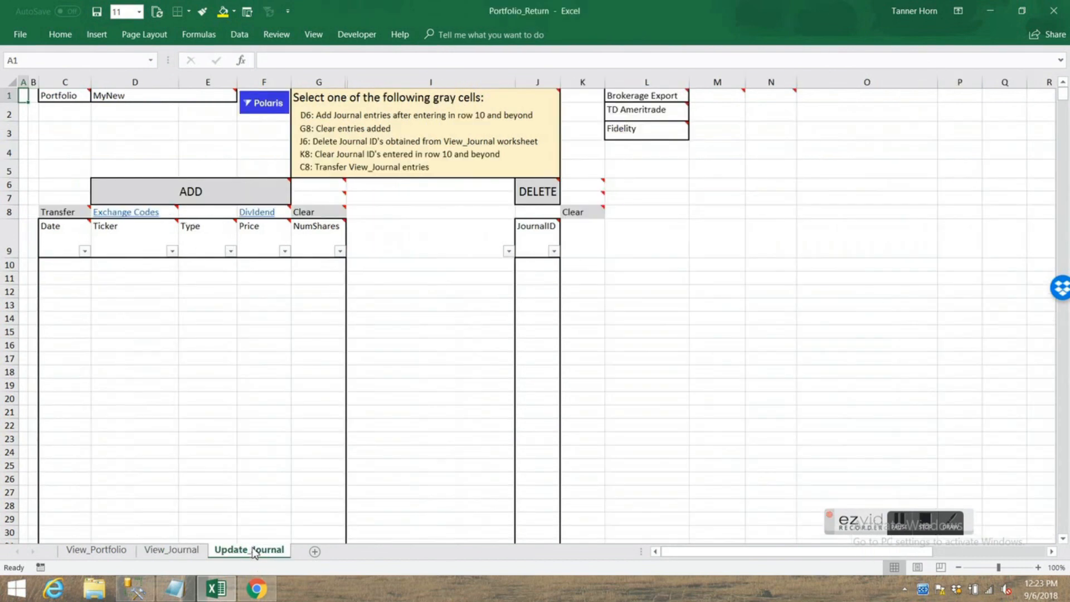
click(543, 281)
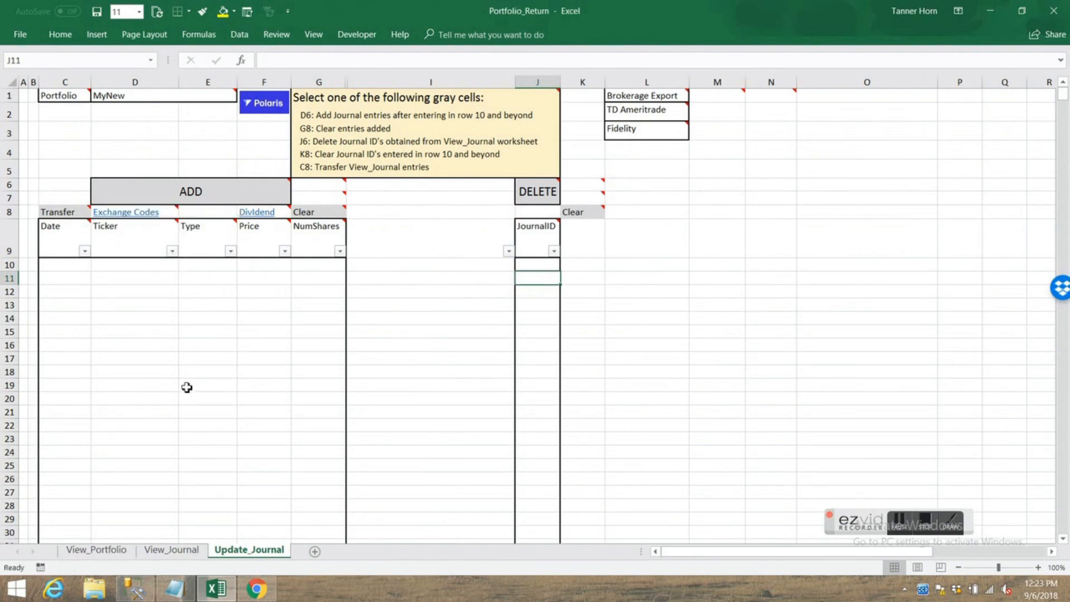
click(161, 549)
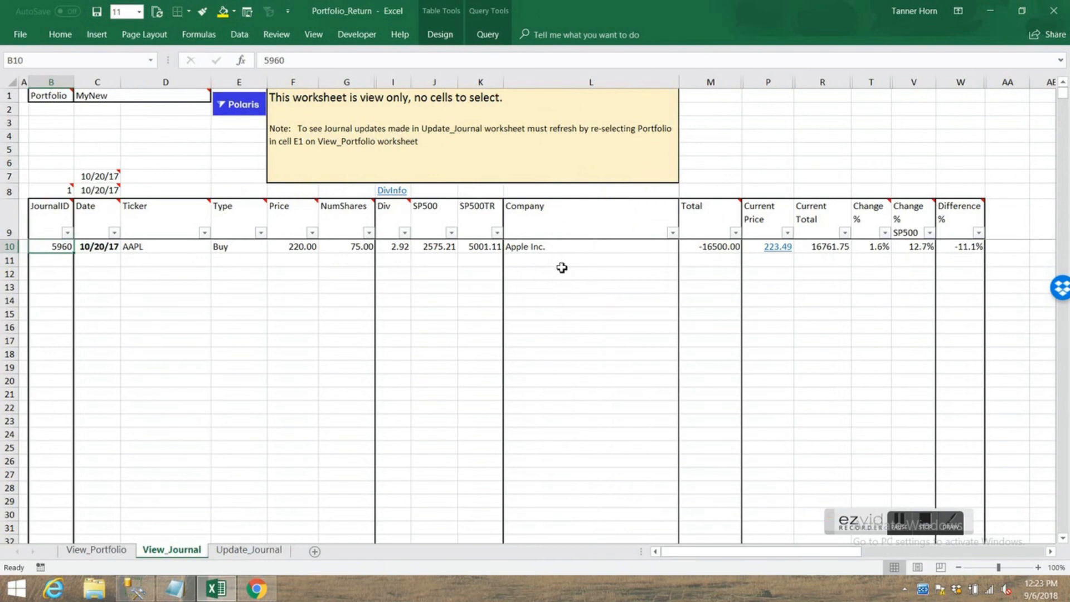
Choose Question/Message/Forgot Passcode in cell E8 of View_Portfolio and close the message prompt without entering any text
click(95, 550)
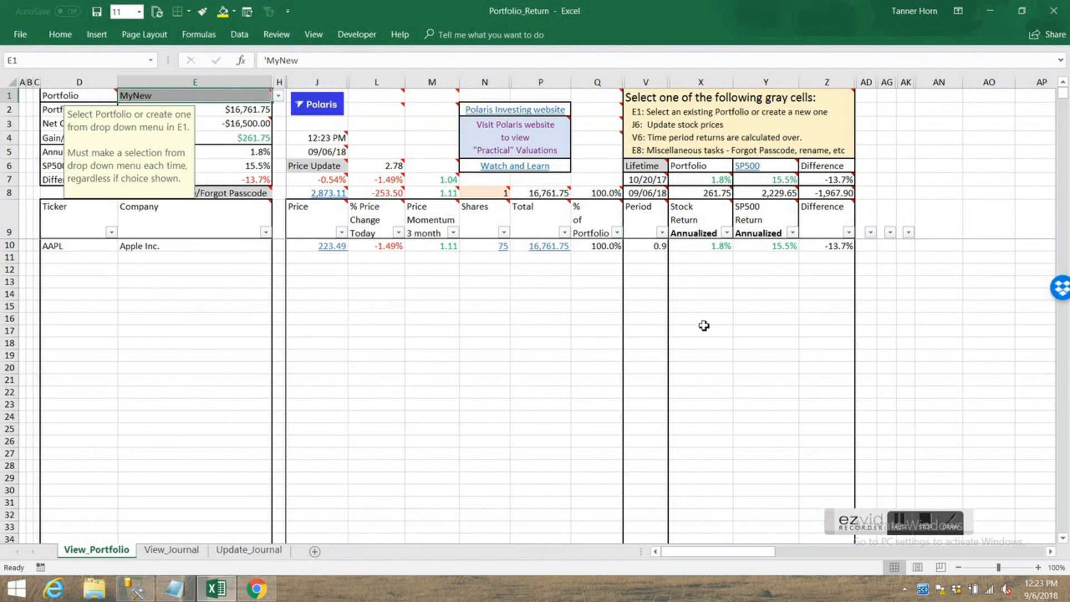
click(266, 193)
click(279, 193)
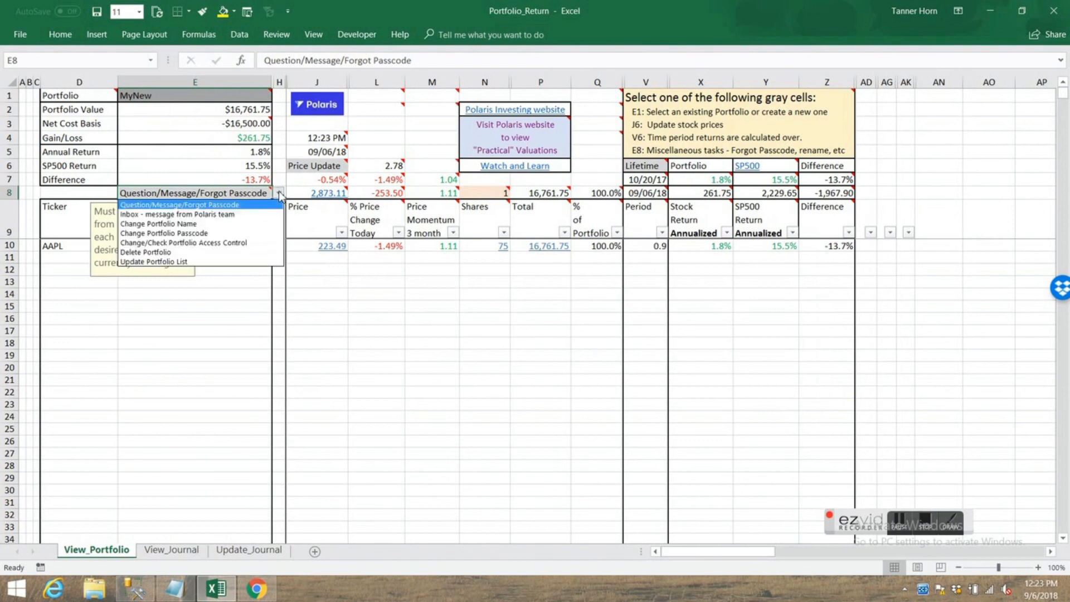
click(196, 206)
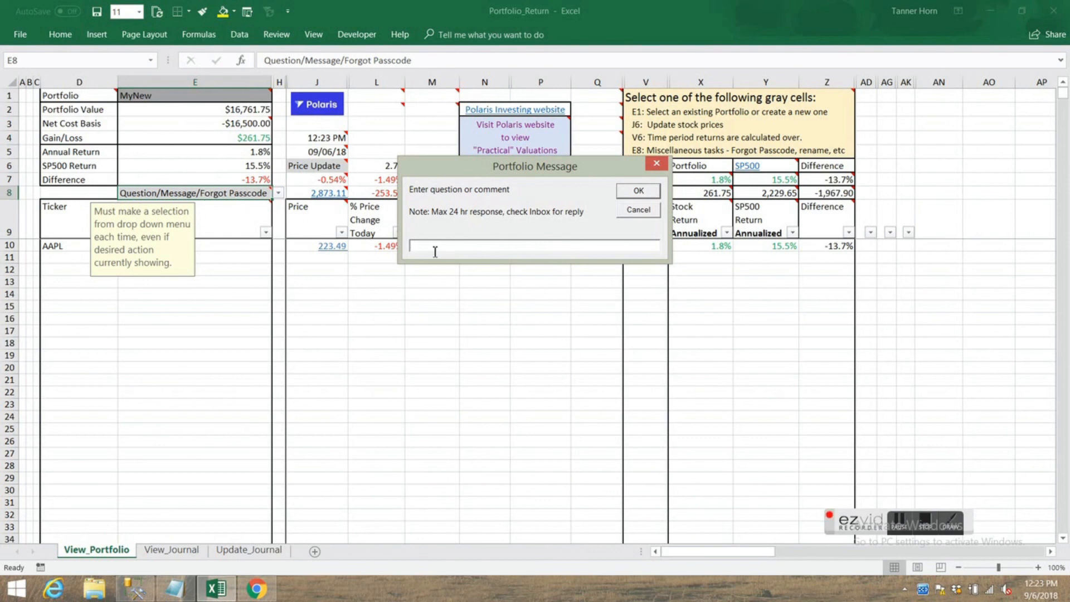
click(639, 192)
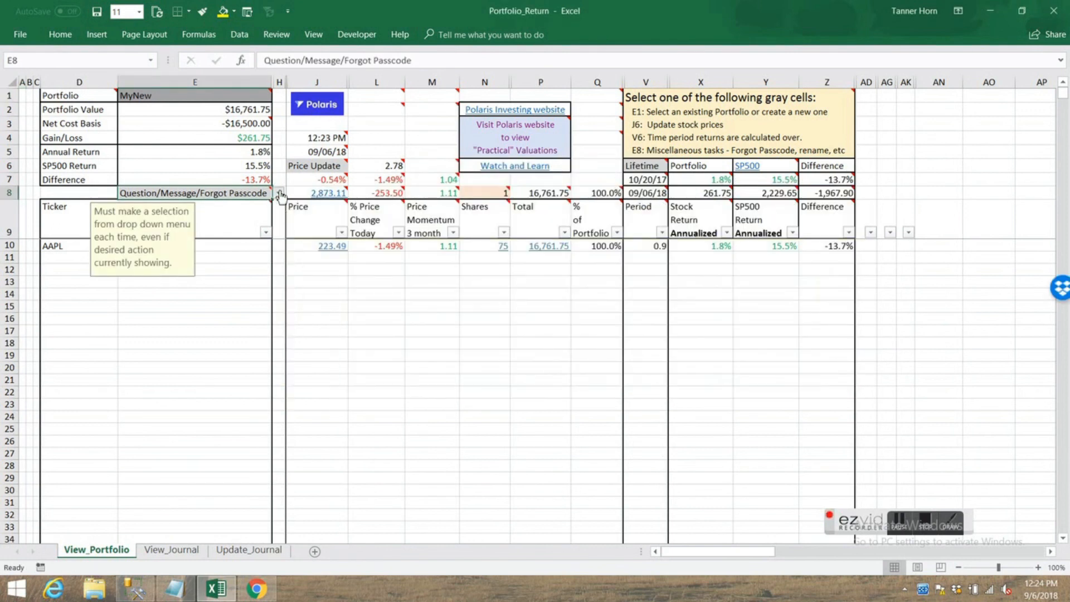
Check the inbox for messages from the Polaris team through cell E8 and dismiss the notice
click(278, 192)
click(176, 216)
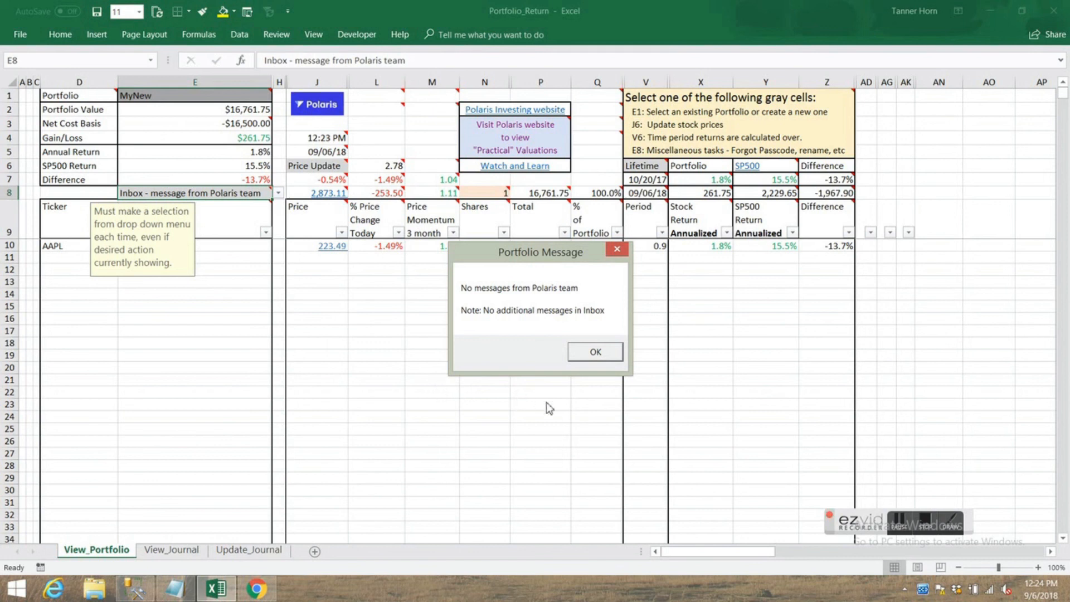
click(595, 352)
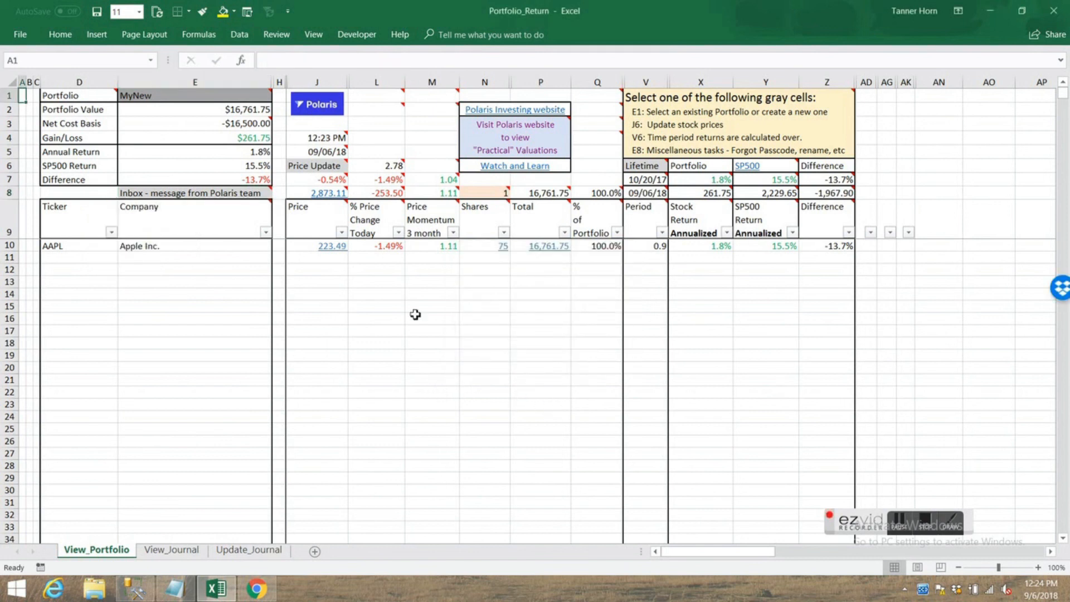